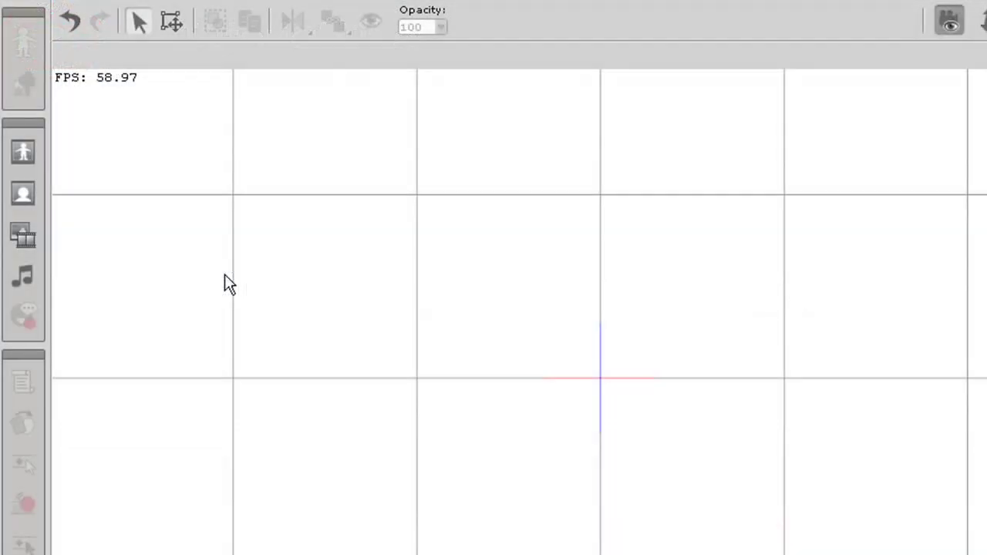
Step: Import the apple photo from the Thumbnails view and proceed to anchor-point placement
click(22, 196)
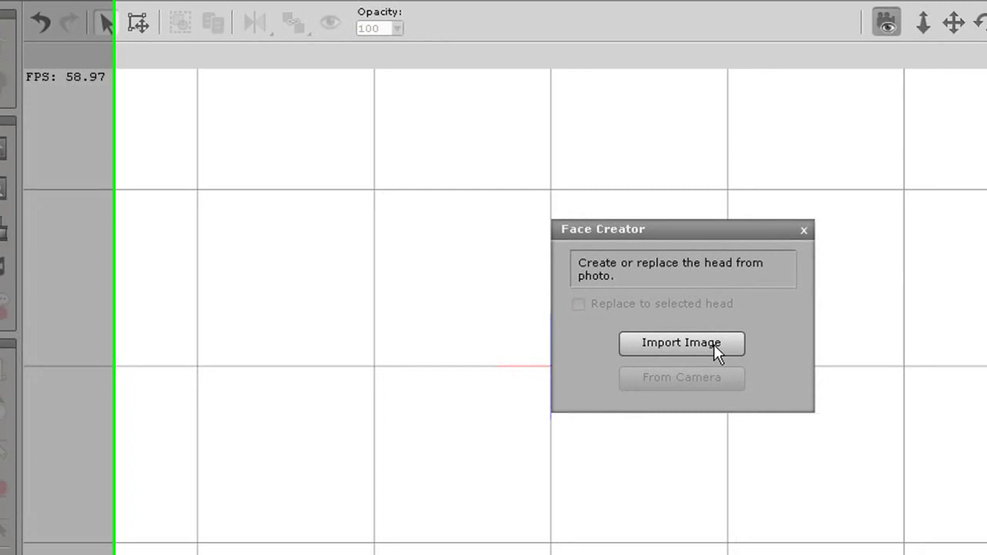
click(736, 353)
click(617, 81)
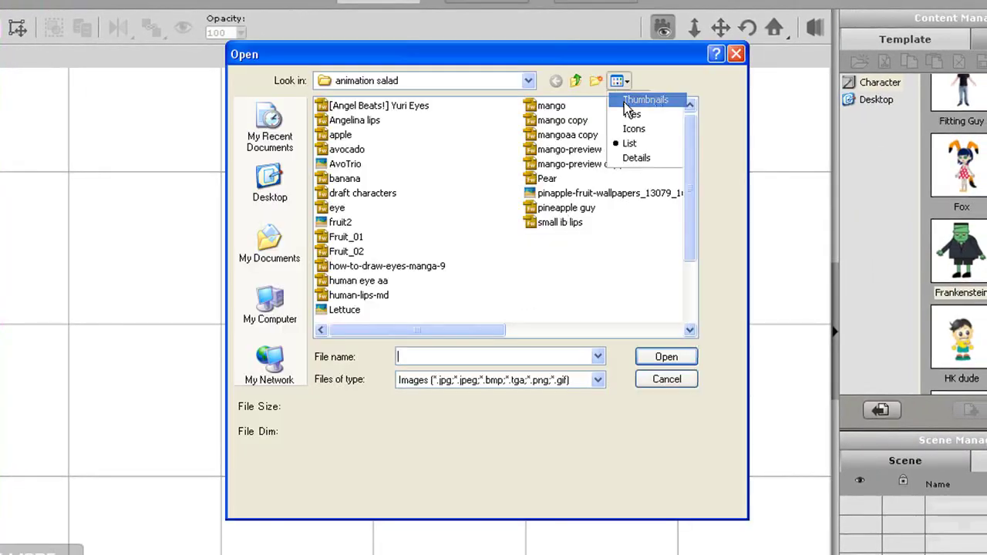
click(636, 98)
click(609, 172)
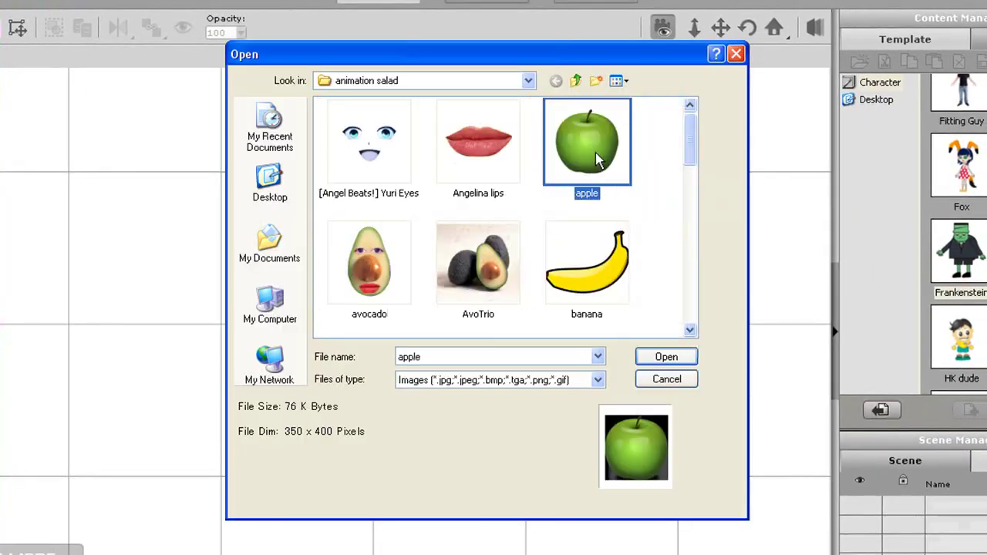
click(666, 356)
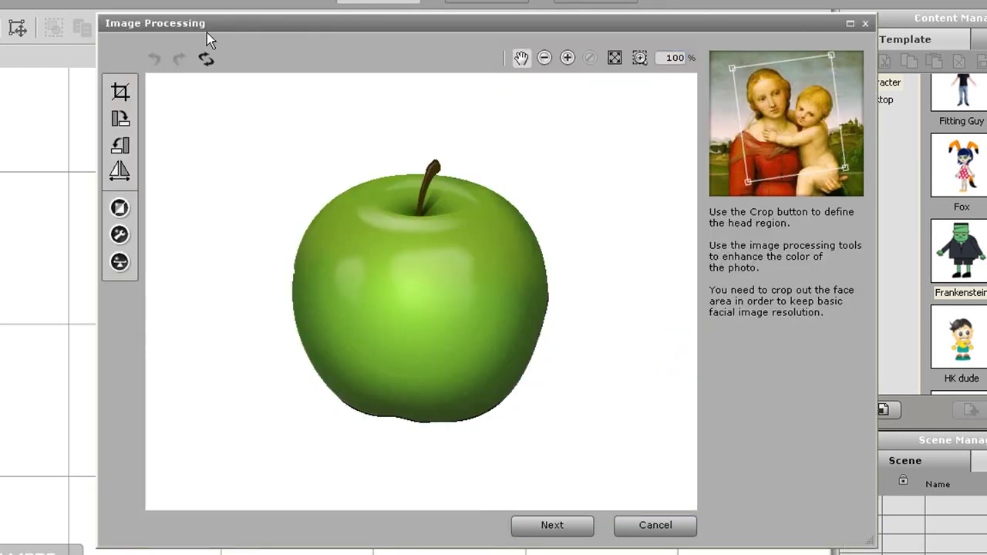
click(552, 525)
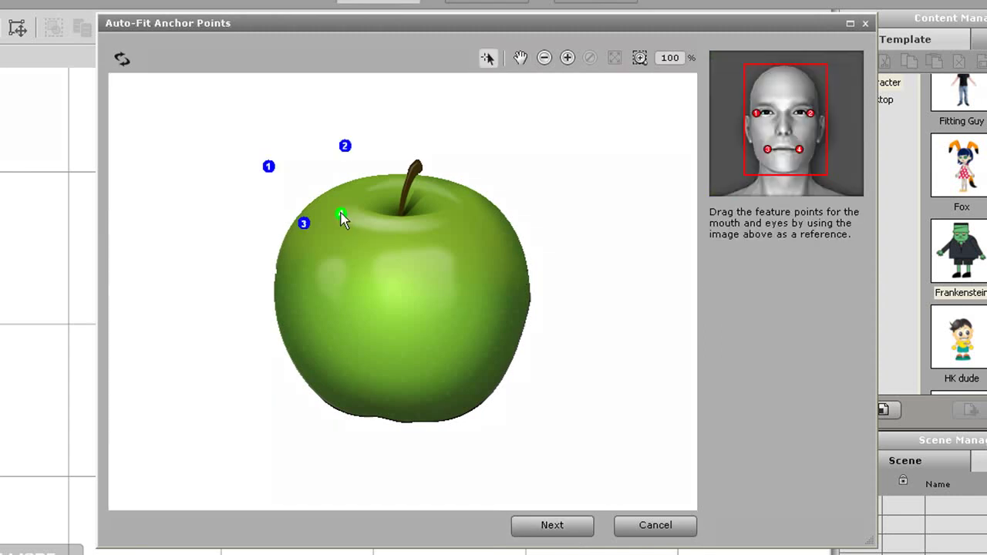
Step: Place both mouth-corner points on the apple's lower half and both eye points above them
drag(341, 213, 446, 359)
drag(349, 329, 364, 358)
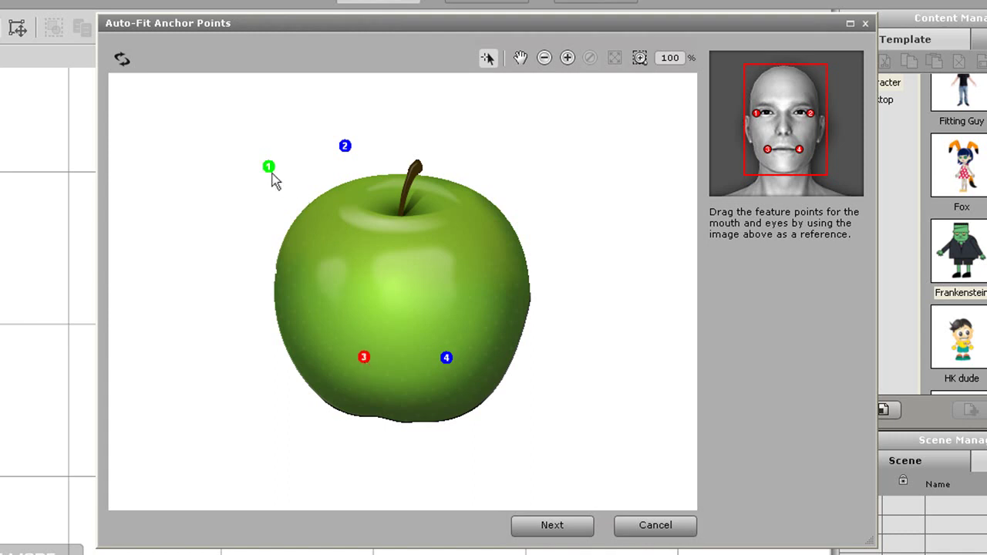
drag(271, 176, 348, 286)
drag(345, 147, 383, 197)
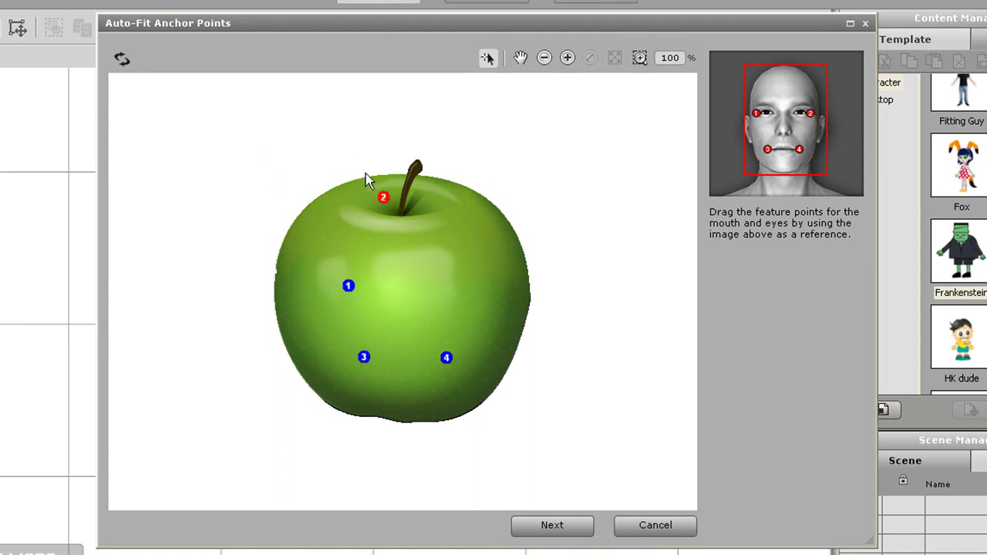
drag(459, 292, 462, 295)
Step: Stretch the face contour to the apple's left, right and top edges, and the jaw and chin to its base
click(558, 523)
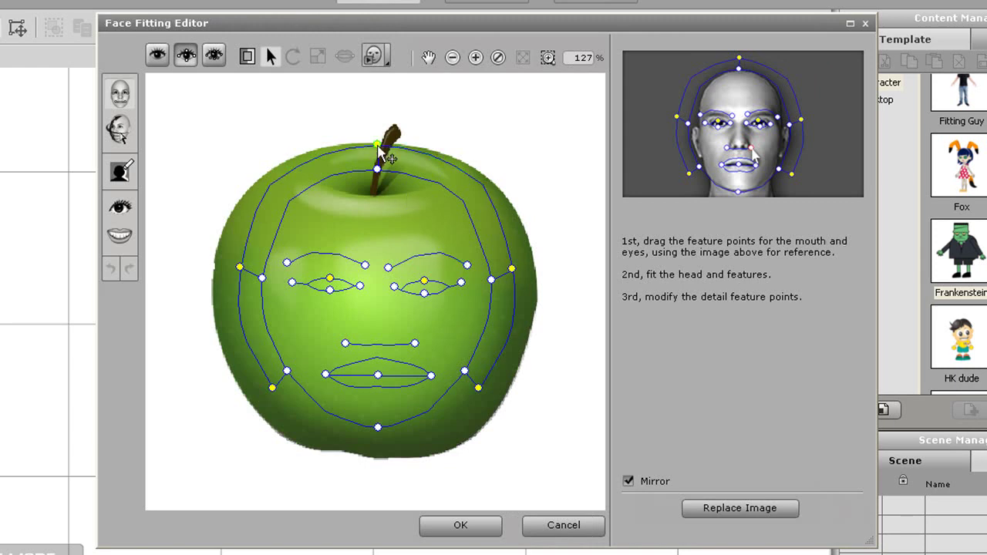
drag(239, 267, 186, 268)
drag(273, 387, 195, 441)
drag(375, 171, 377, 140)
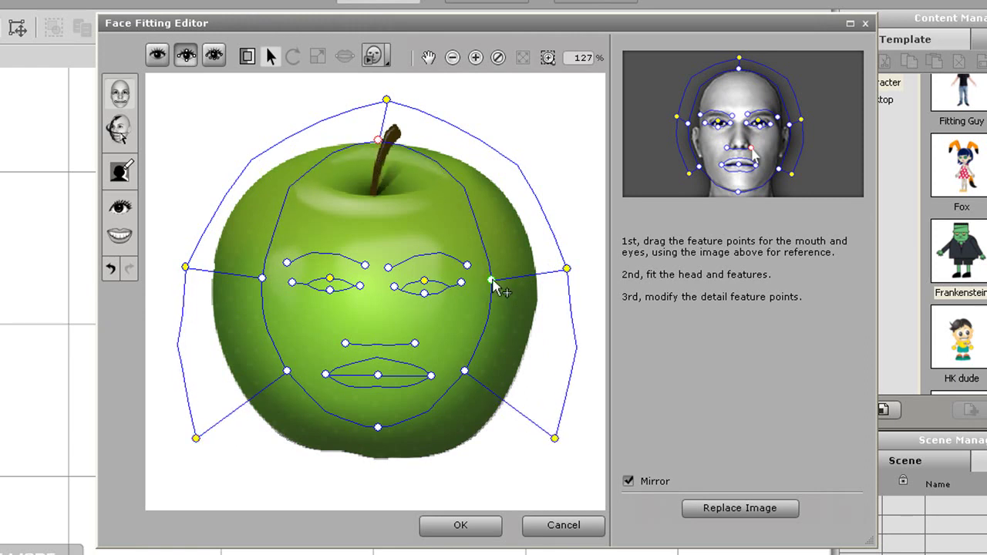
drag(492, 281, 535, 277)
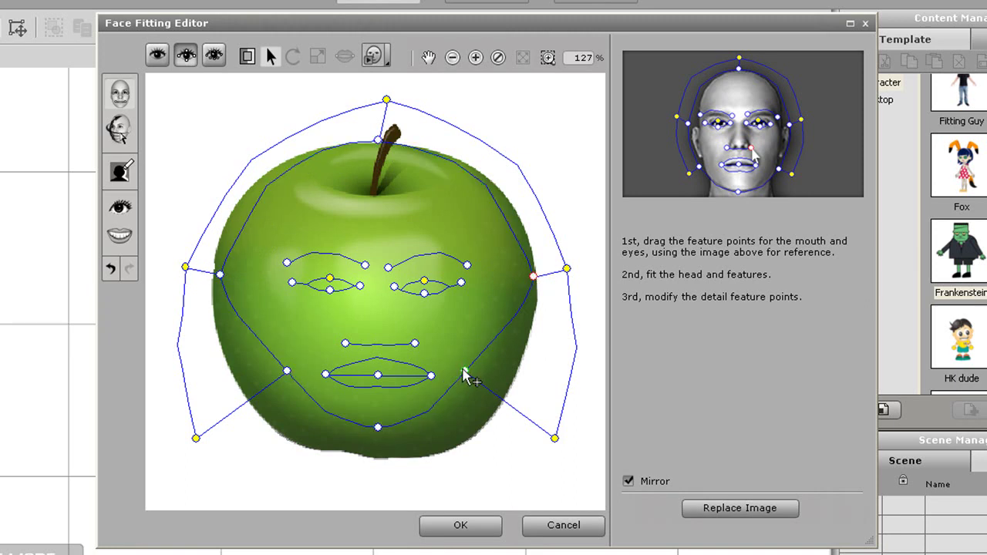
drag(462, 370, 496, 413)
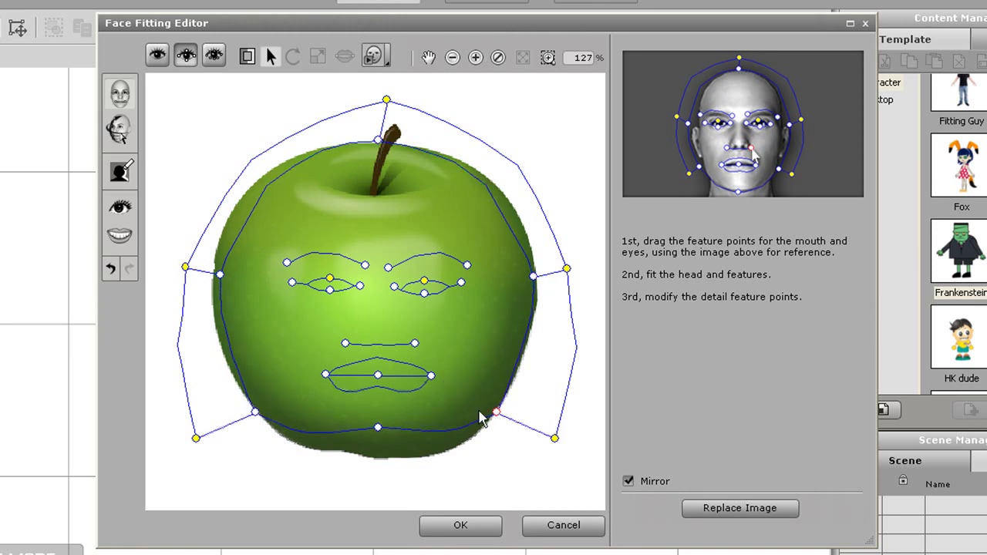
drag(377, 427, 378, 458)
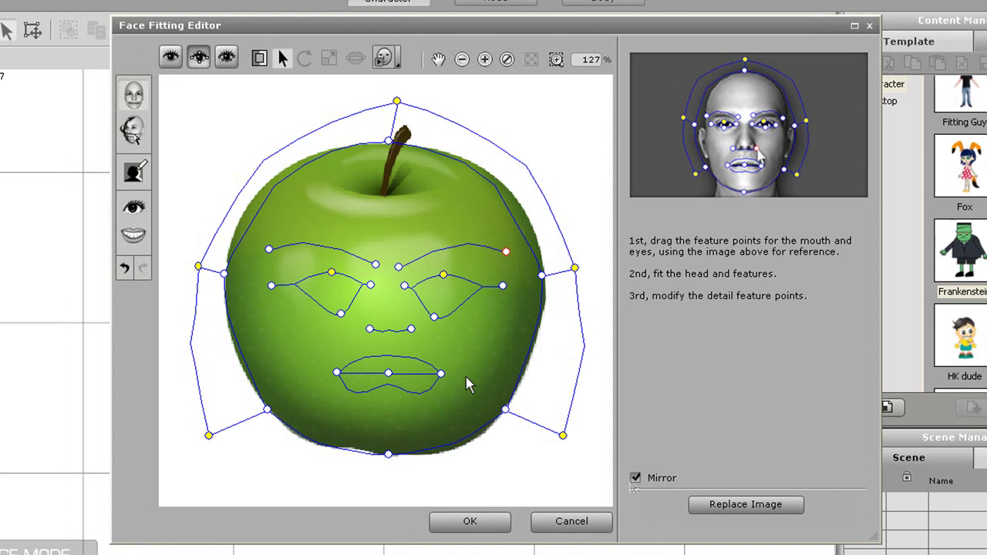
Step: In Detailed Facial Mode, snap the upper-left, right, lower-right and bottom contour points to the apple's edge
click(226, 61)
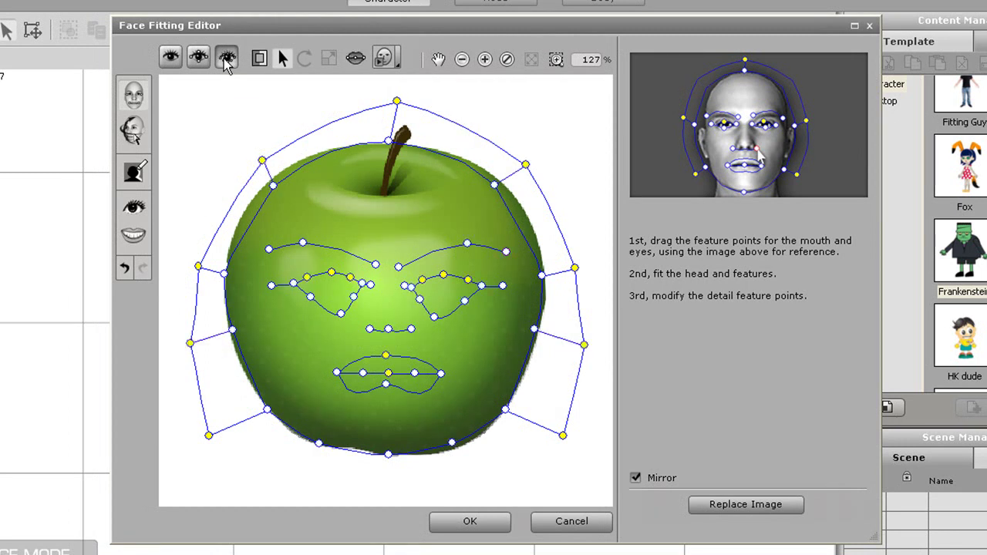
drag(271, 185, 262, 183)
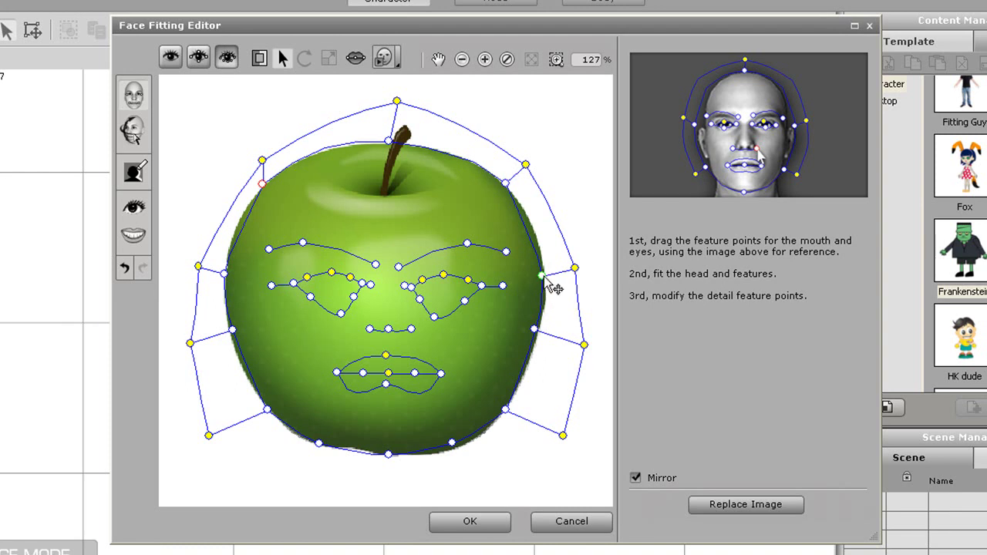
drag(554, 284, 555, 284)
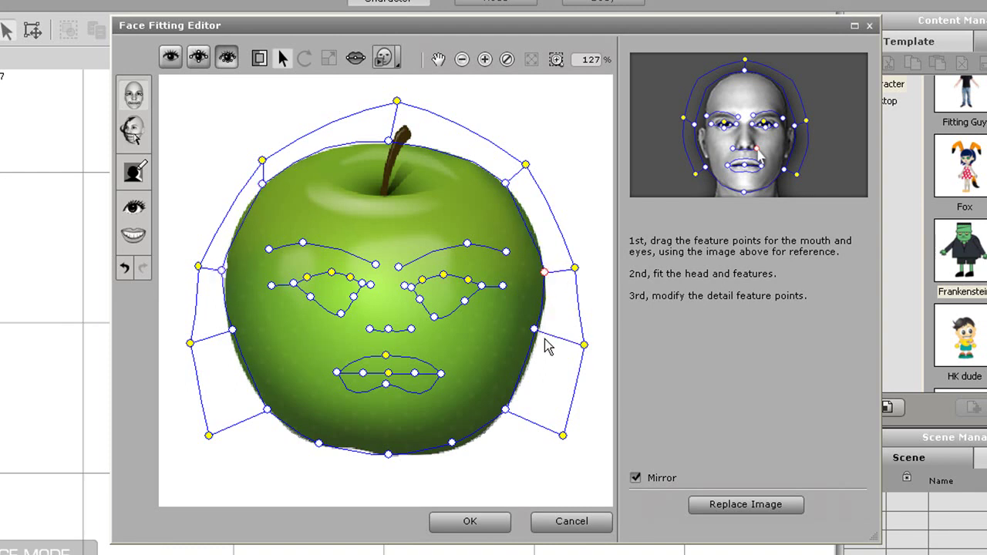
drag(546, 337, 550, 337)
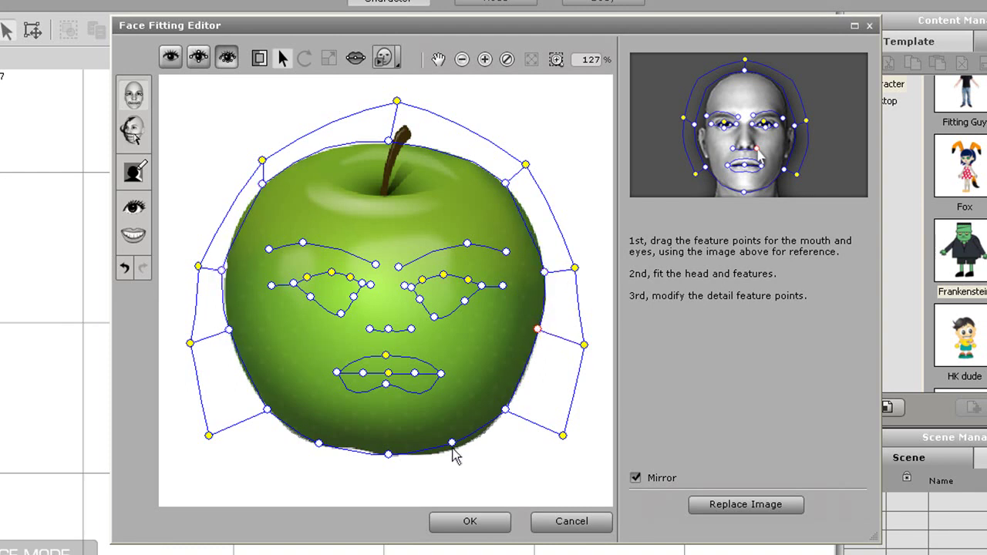
drag(452, 443, 455, 446)
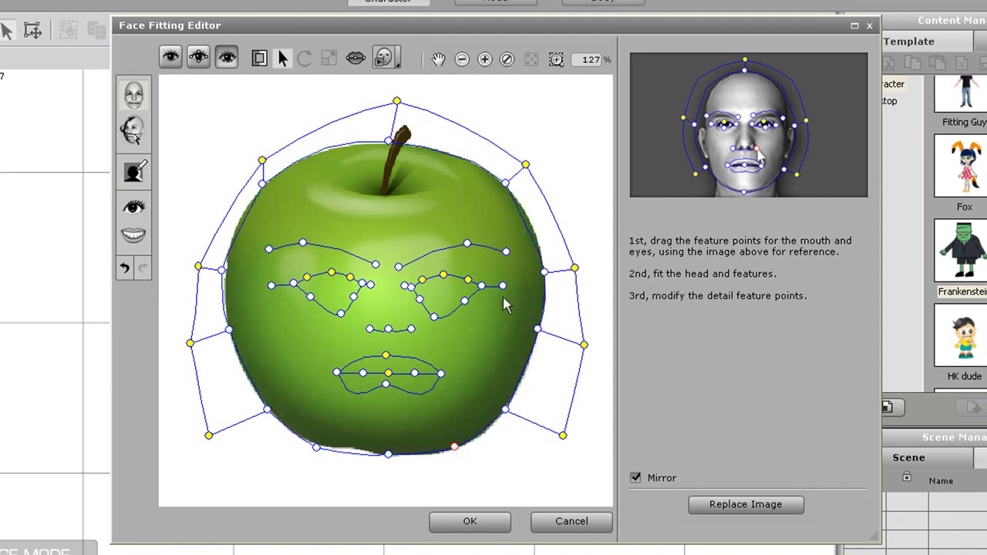
Step: Reshape the left eye outline wider and lower, adjusting its inner, outer and bottom points, mirrored to the right eye
drag(312, 302, 331, 275)
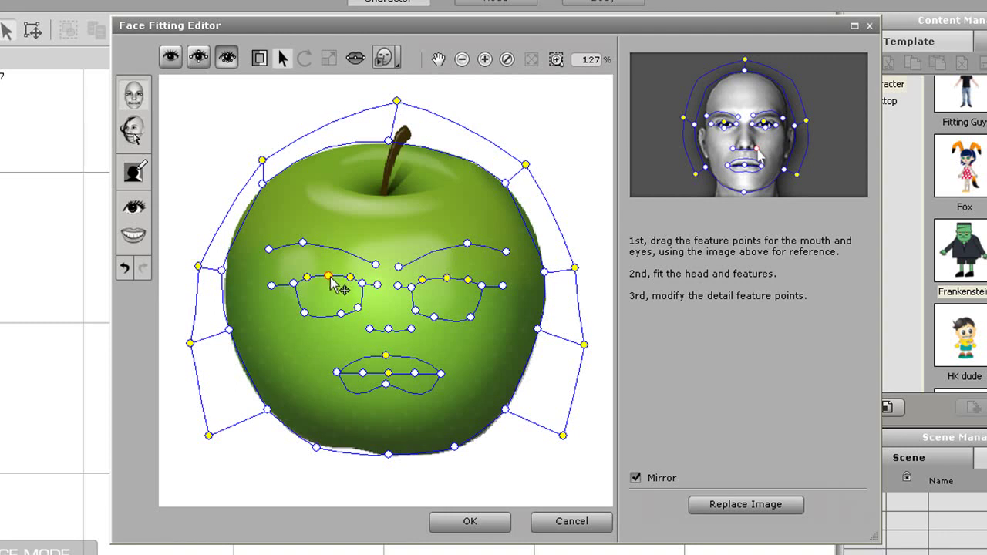
click(351, 277)
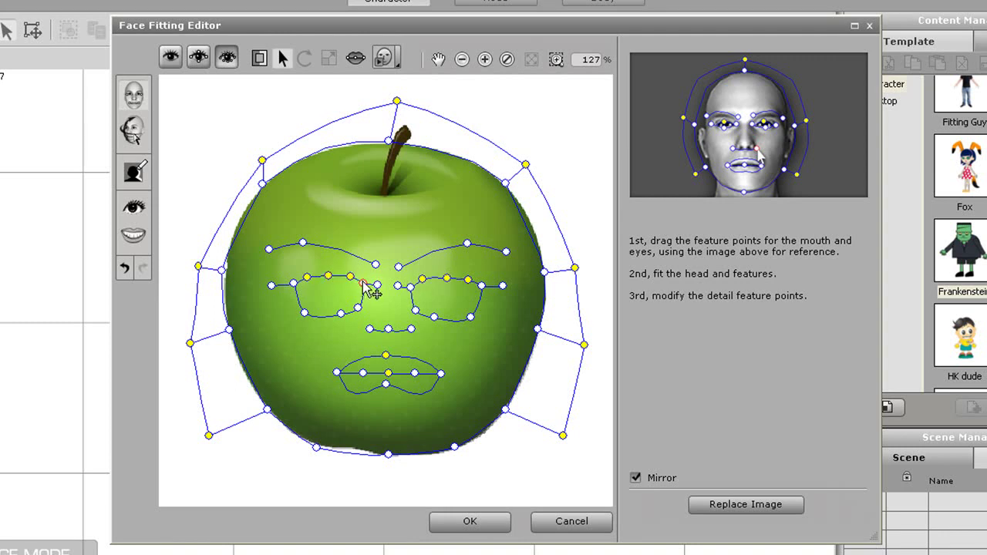
click(375, 284)
drag(378, 284, 381, 282)
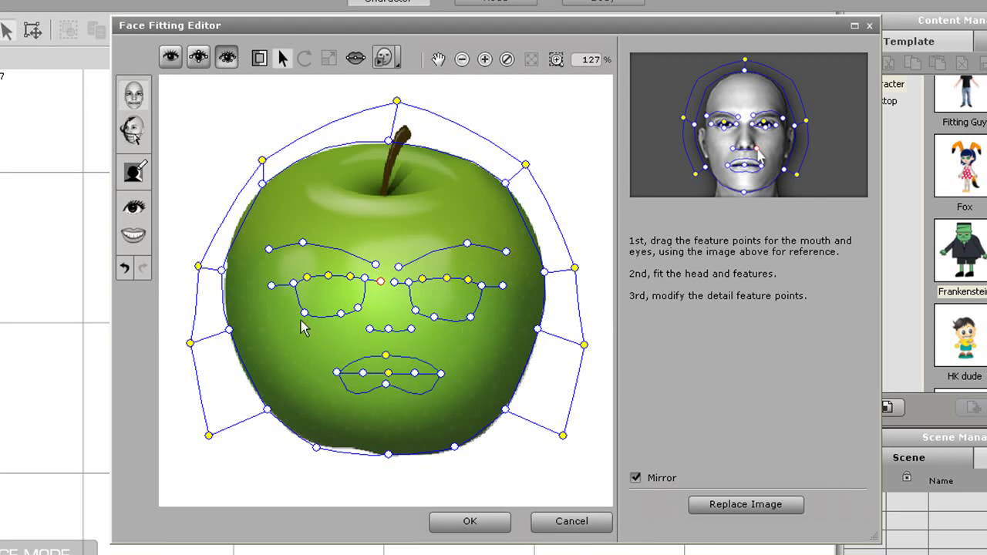
click(271, 286)
drag(272, 286, 260, 286)
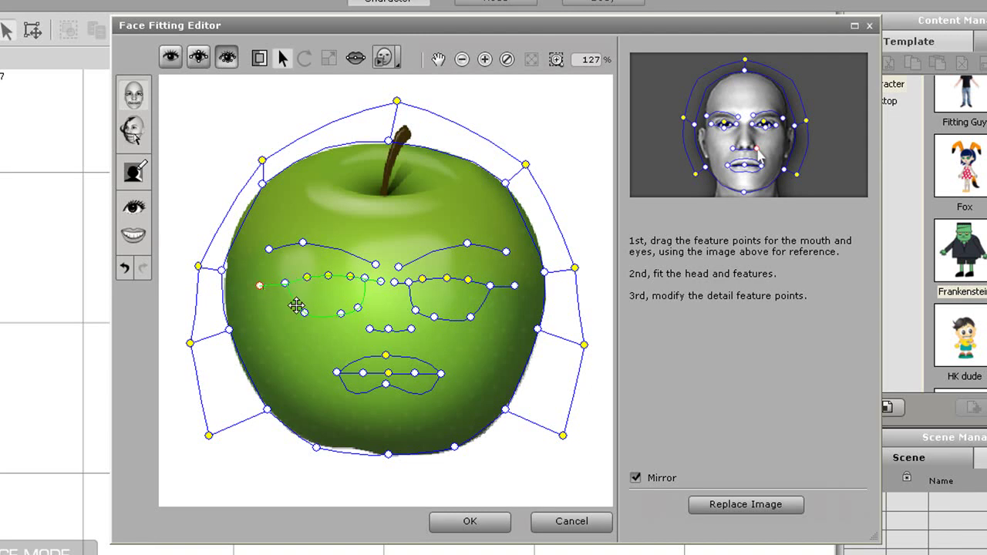
click(303, 313)
drag(303, 316, 301, 317)
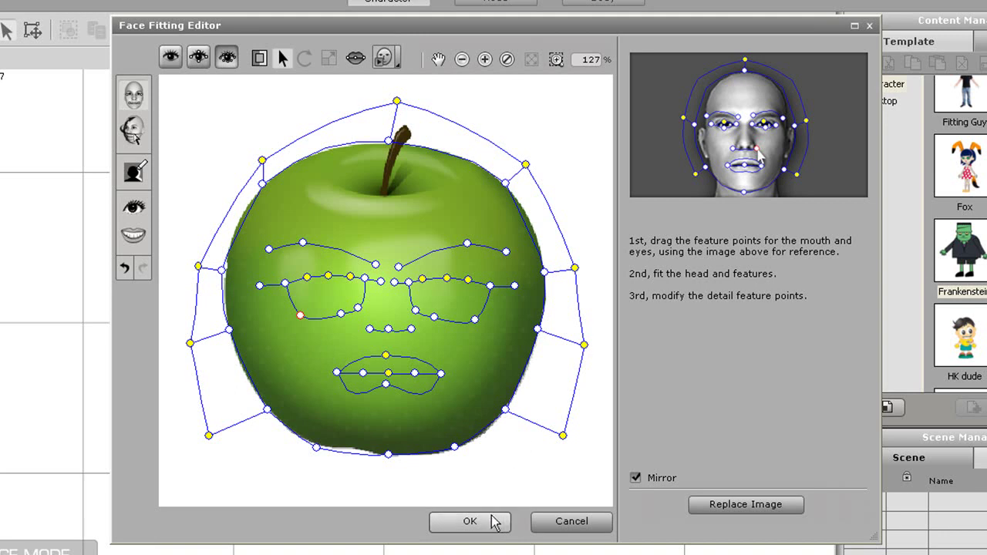
click(132, 175)
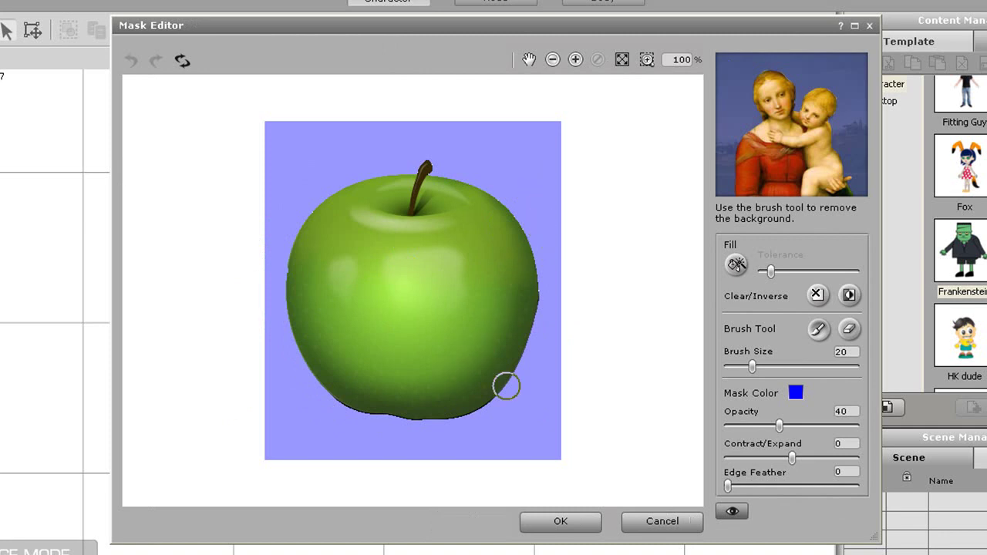
click(849, 295)
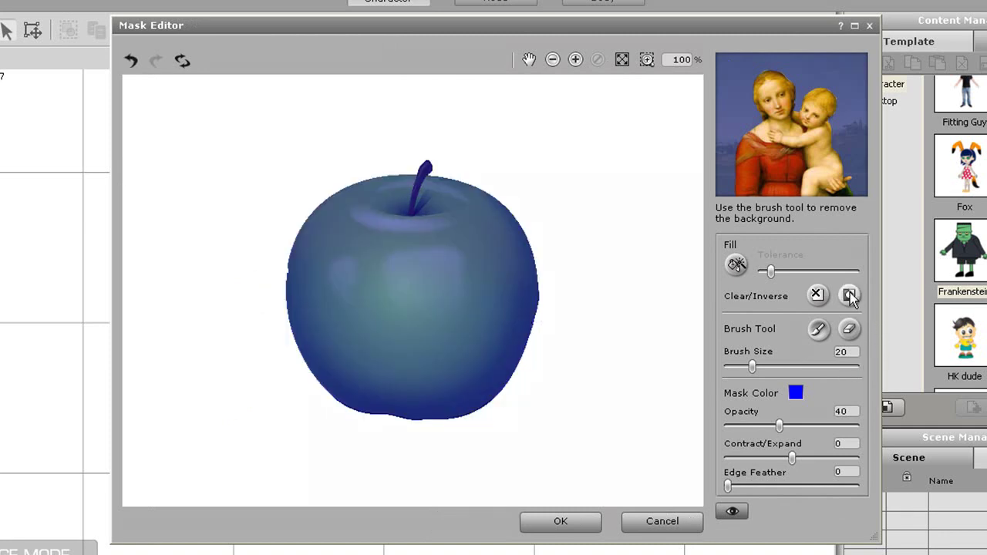
click(849, 295)
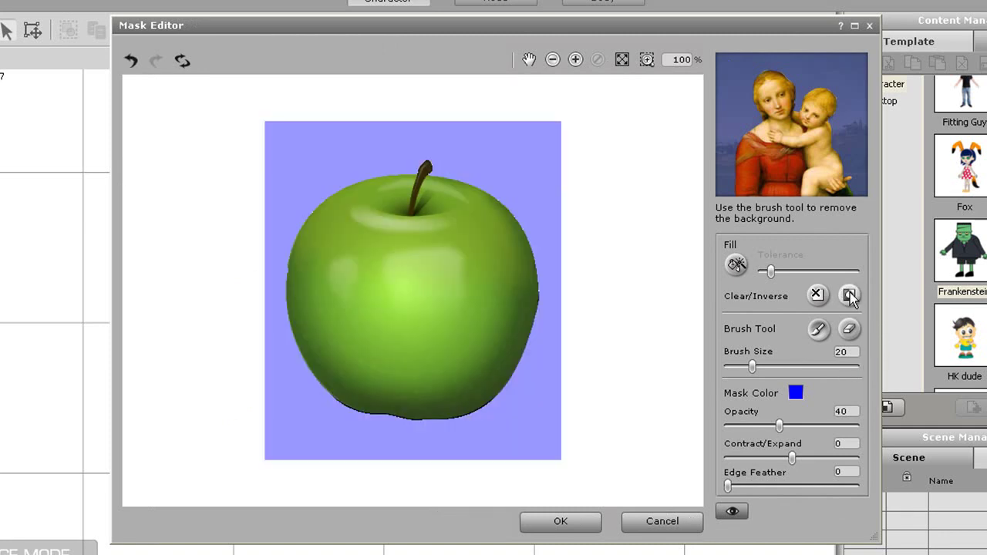
click(584, 527)
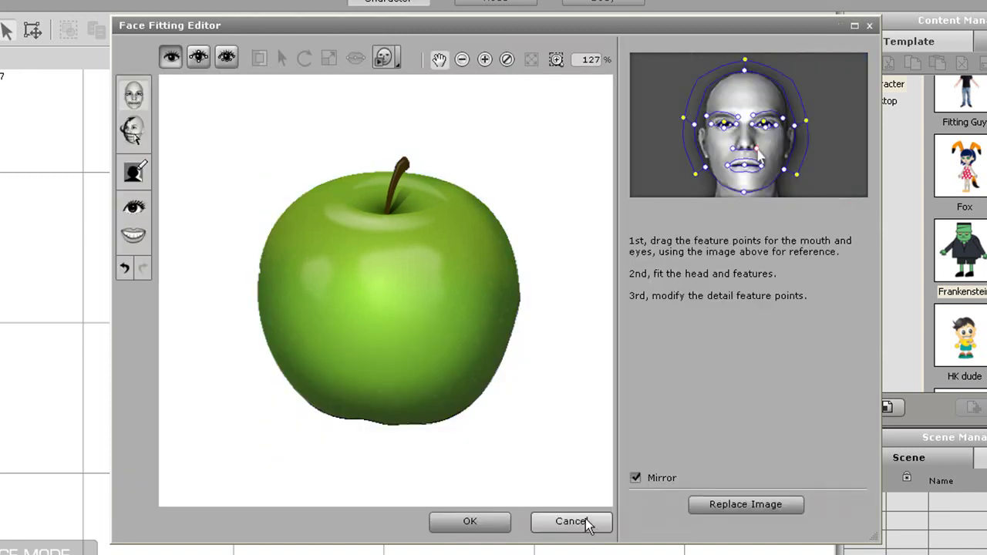
Step: Try the Cartoon_01, Cartoon_03 and Cartoon_07 eye templates, then settle on Cartoon_01
click(135, 208)
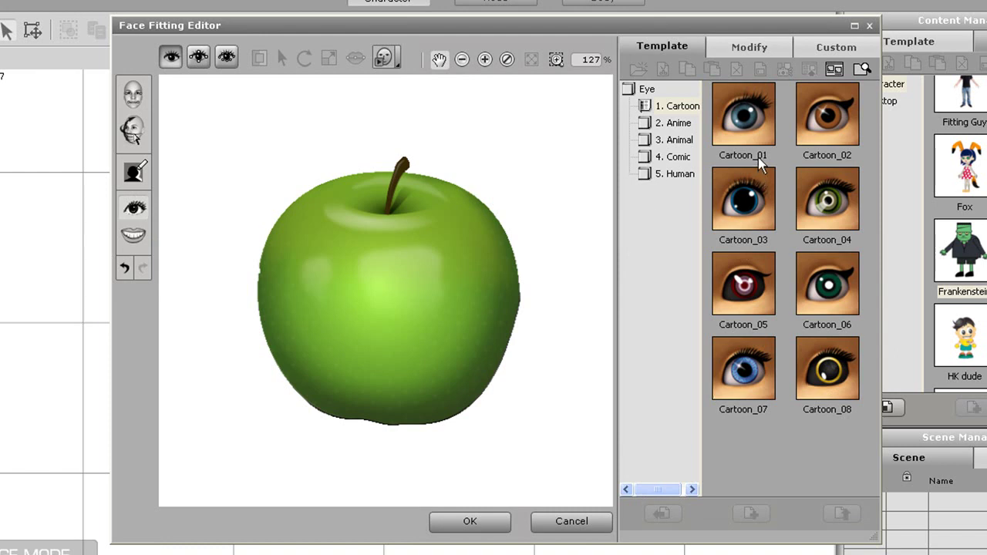
click(748, 121)
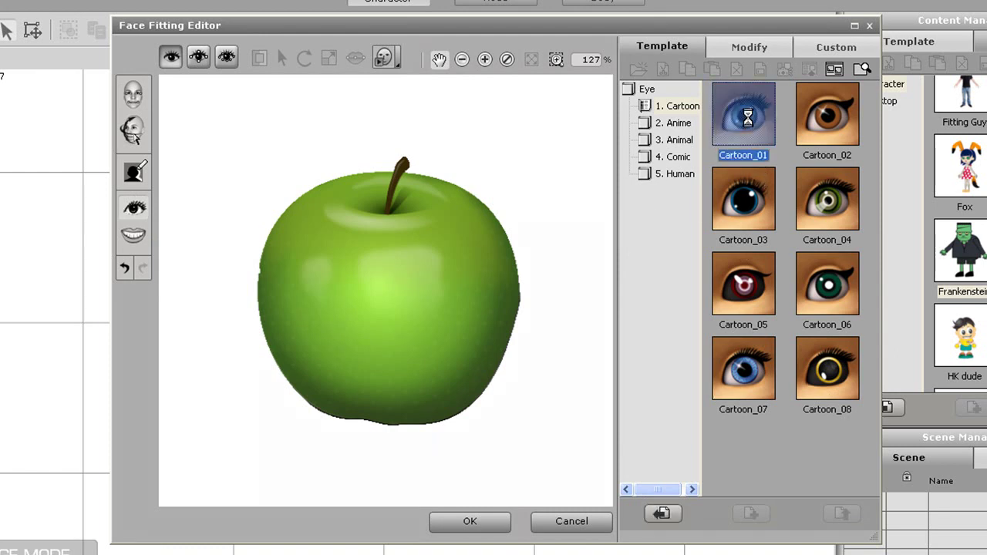
click(747, 216)
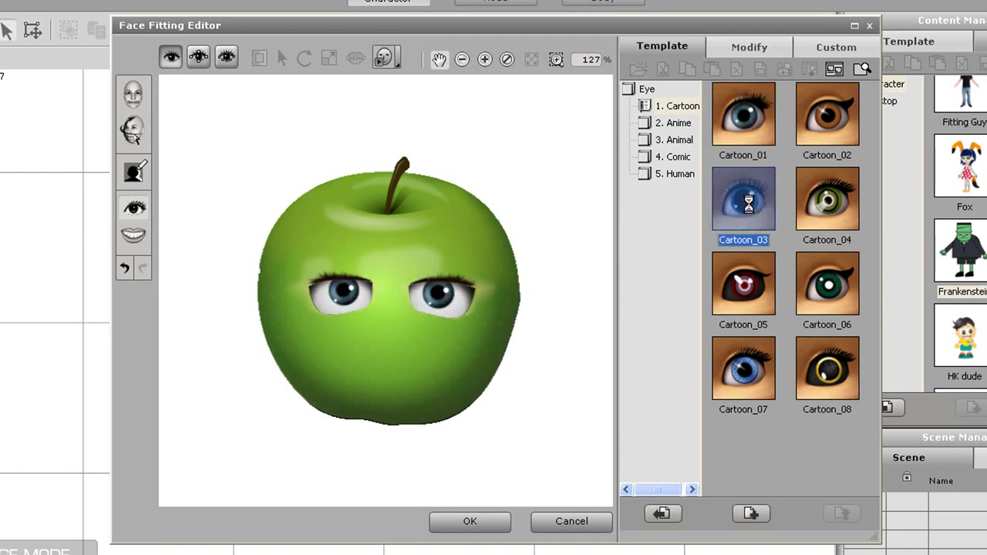
click(727, 383)
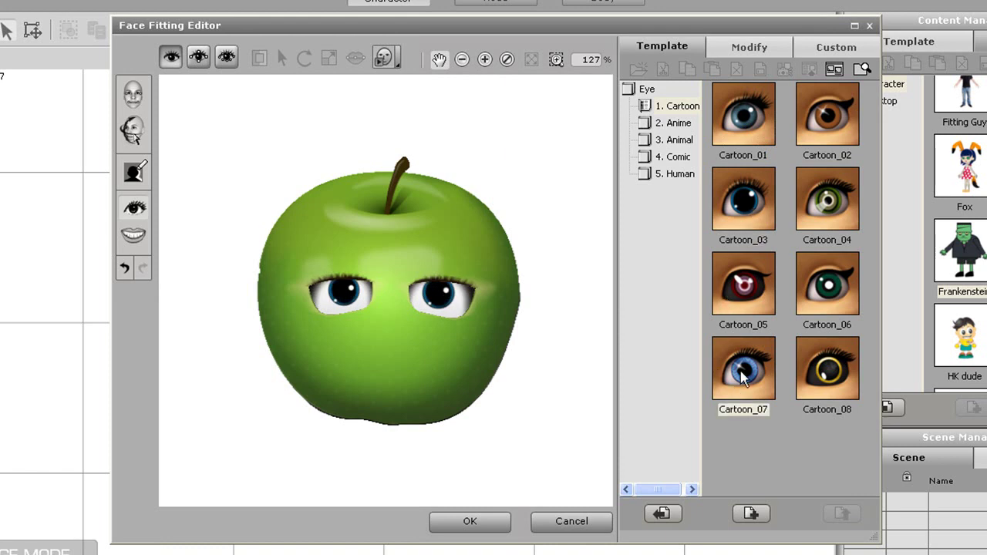
click(757, 135)
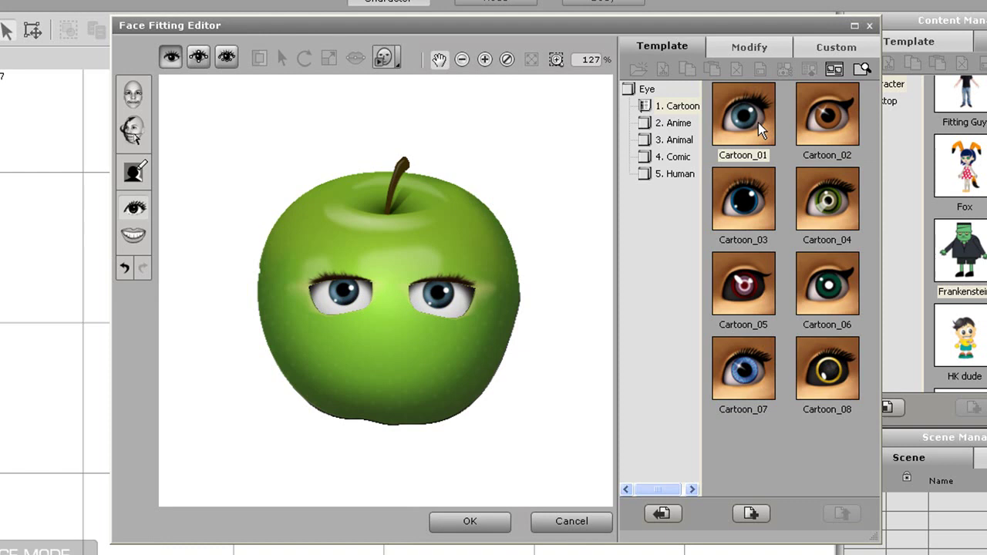
Step: Turn the irises green with the Hue slider and raise iris contrast to 16
click(746, 47)
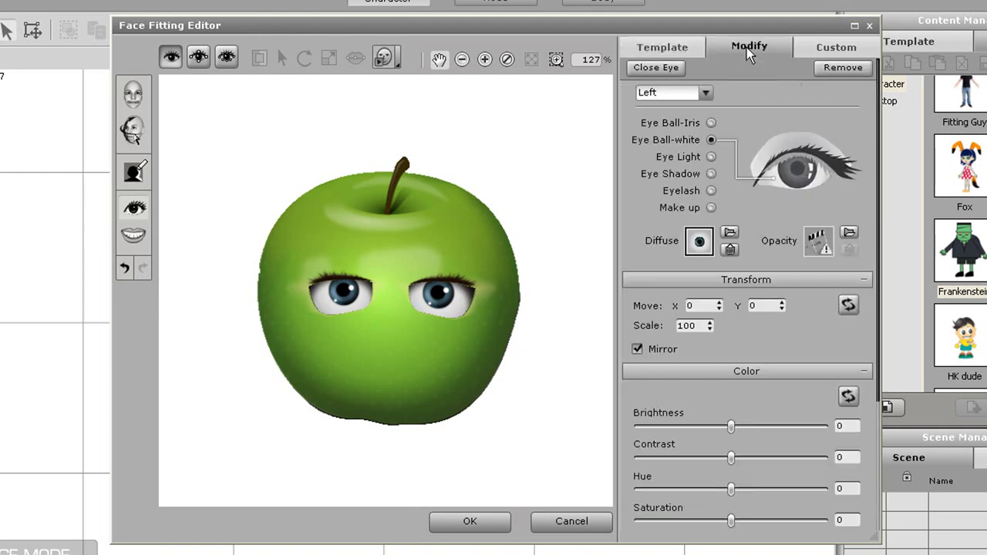
click(710, 123)
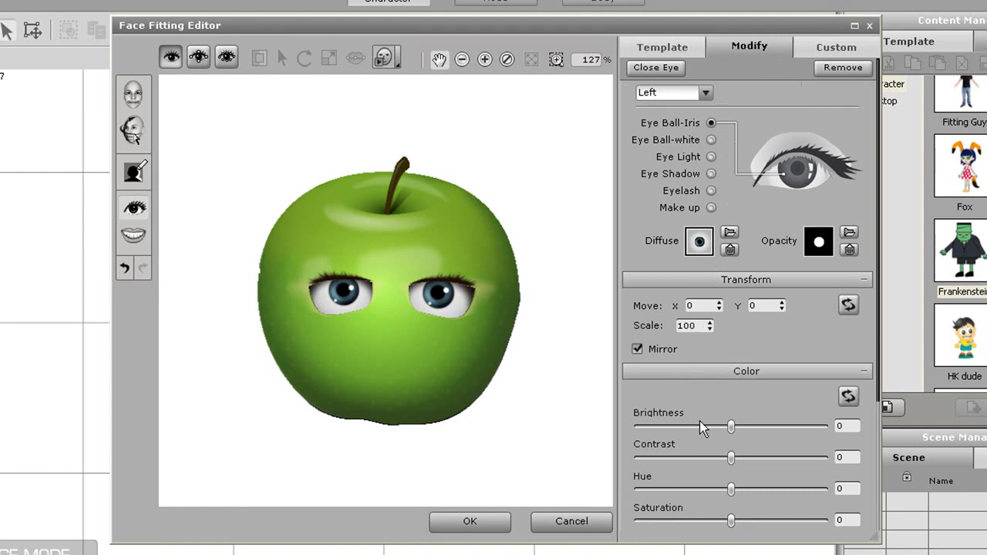
mouse_move(731, 429)
mouse_down()
mouse_move(679, 429)
mouse_move(774, 432)
mouse_move(715, 431)
mouse_move(732, 433)
mouse_up()
drag(732, 490, 666, 490)
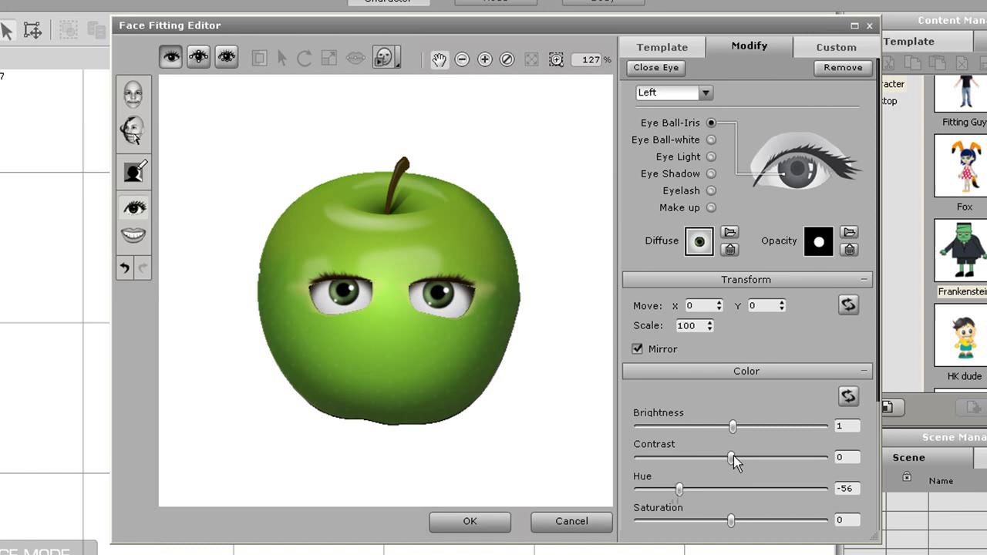
drag(733, 456, 748, 456)
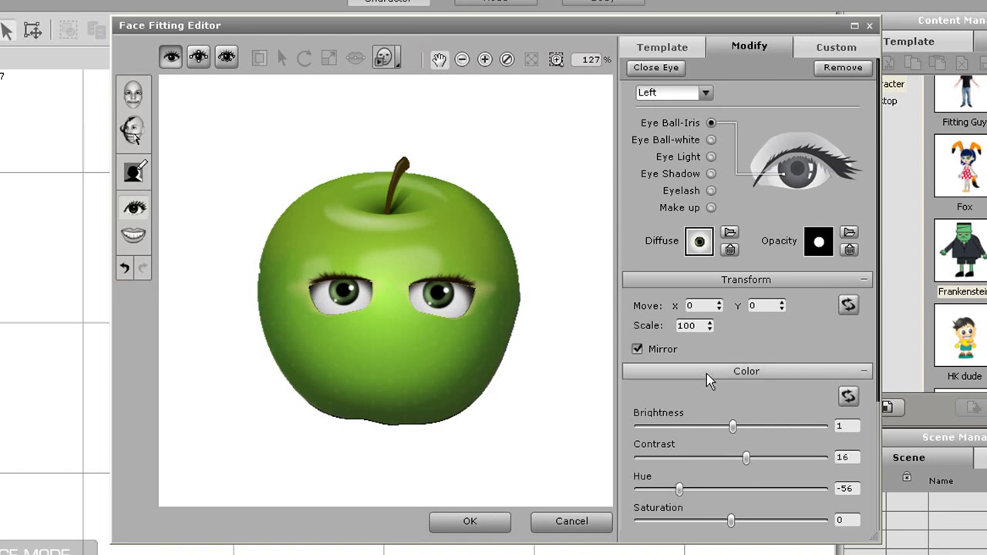
Step: Darken the eye whites slightly and brighten the eye highlights
click(711, 140)
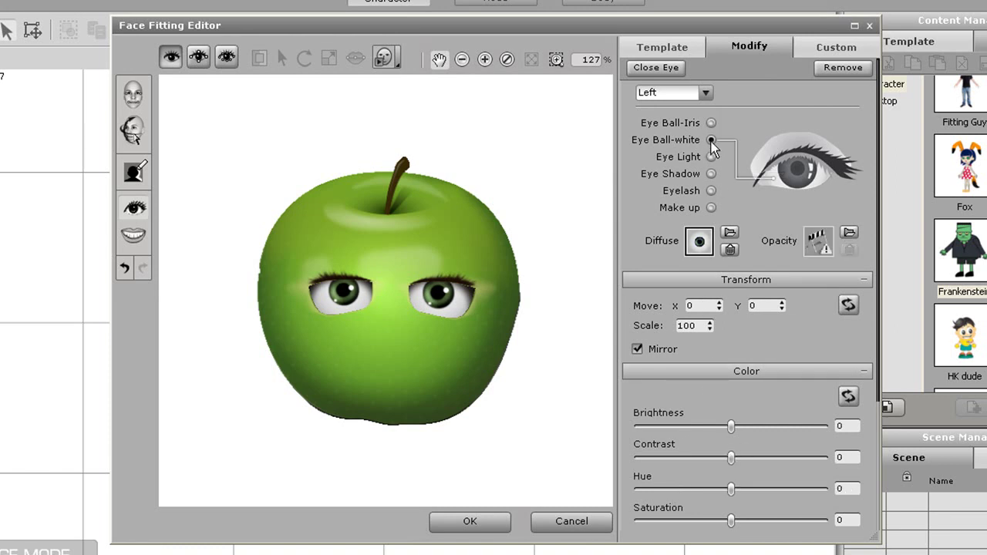
mouse_move(733, 428)
mouse_down()
mouse_move(706, 427)
mouse_move(775, 422)
mouse_move(732, 429)
mouse_up()
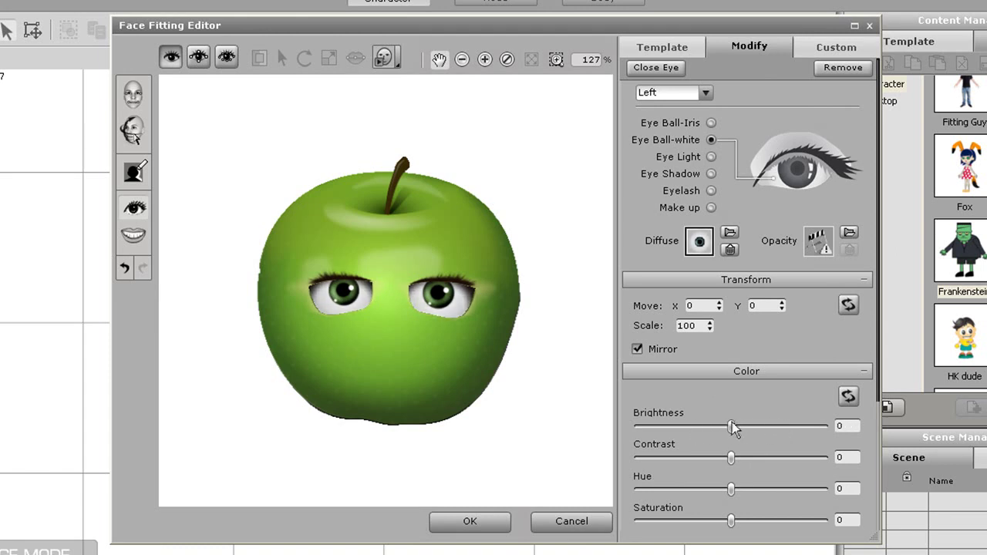
click(710, 156)
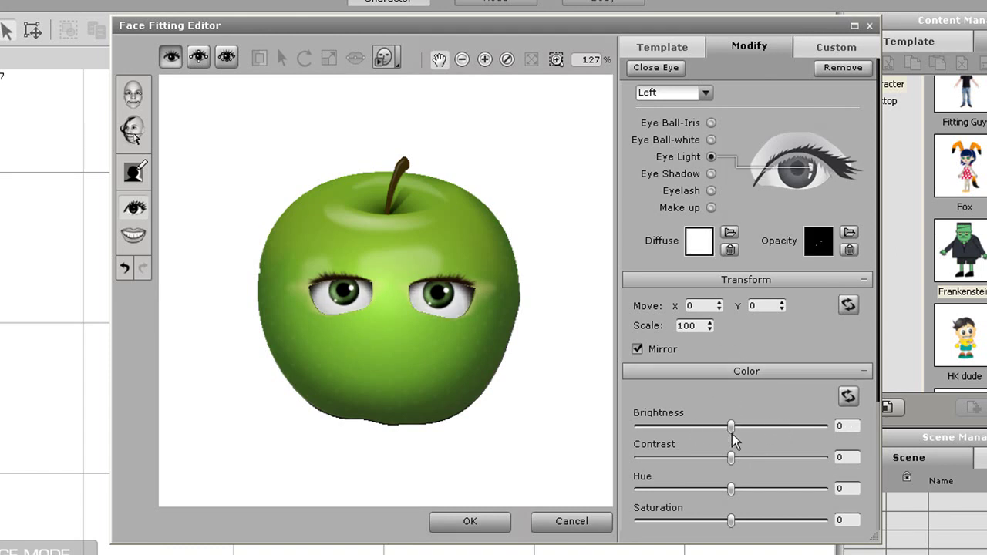
mouse_move(733, 429)
mouse_down()
mouse_move(773, 428)
mouse_move(678, 438)
mouse_move(771, 438)
mouse_move(728, 437)
mouse_move(734, 447)
mouse_up()
Step: Set the eye shadow brightness to 5 and its Move Y offset to 20, after first trying 30
click(712, 173)
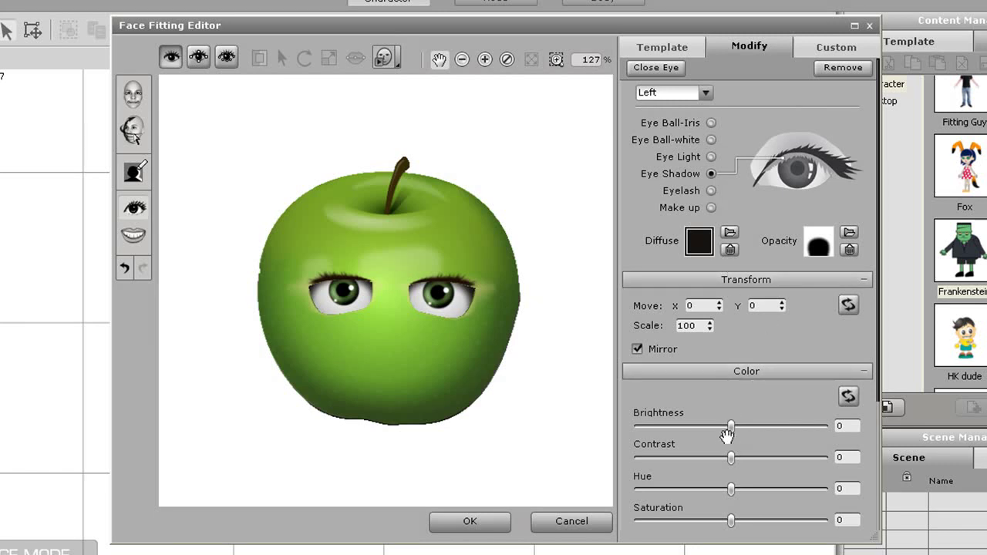
mouse_move(731, 426)
mouse_down()
mouse_move(823, 428)
mouse_move(663, 428)
mouse_move(736, 430)
mouse_up()
text(30)
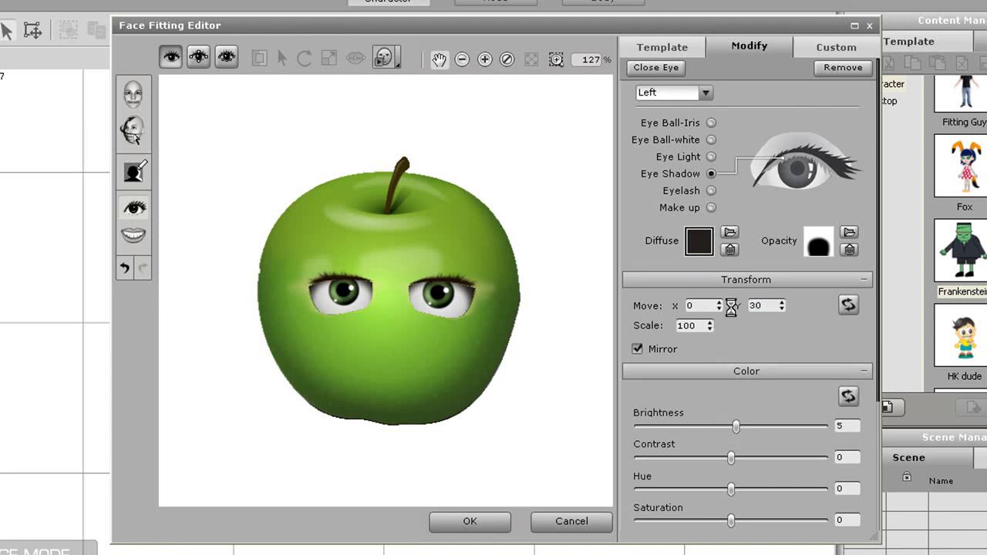
key(Return)
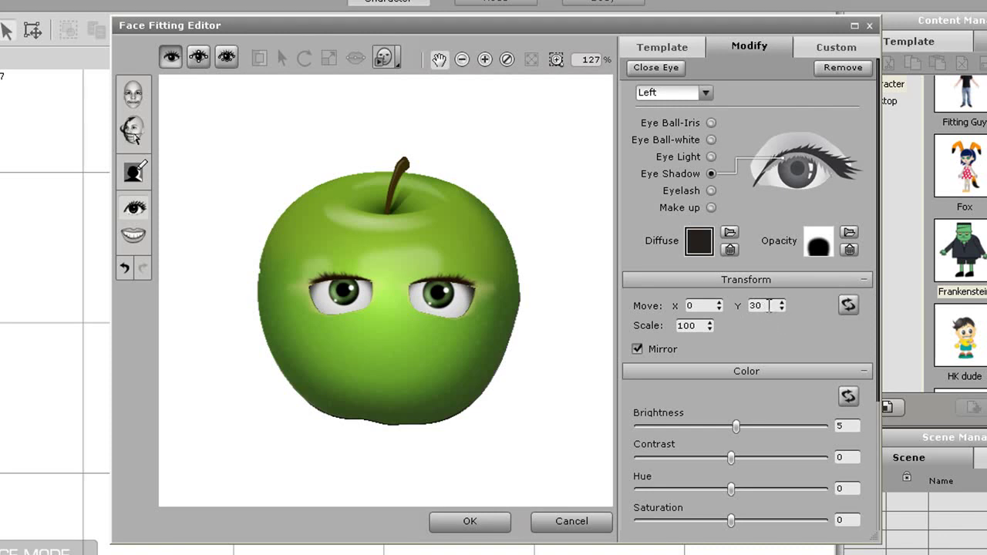
double_click(766, 308)
text(20)
key(Return)
Step: Test the eyelashes at scale 100, then set the eyelash scale back to 0
click(711, 192)
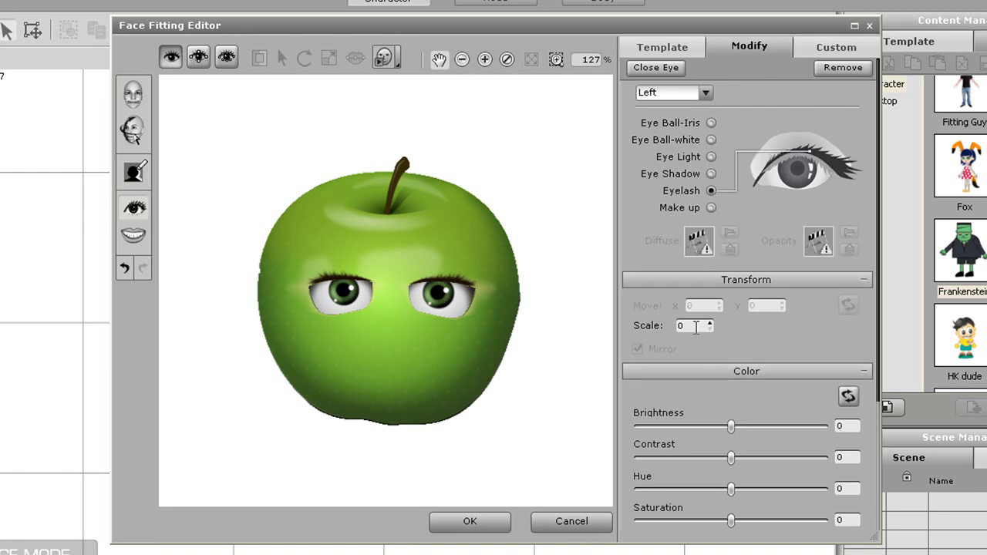
text(100)
key(Return)
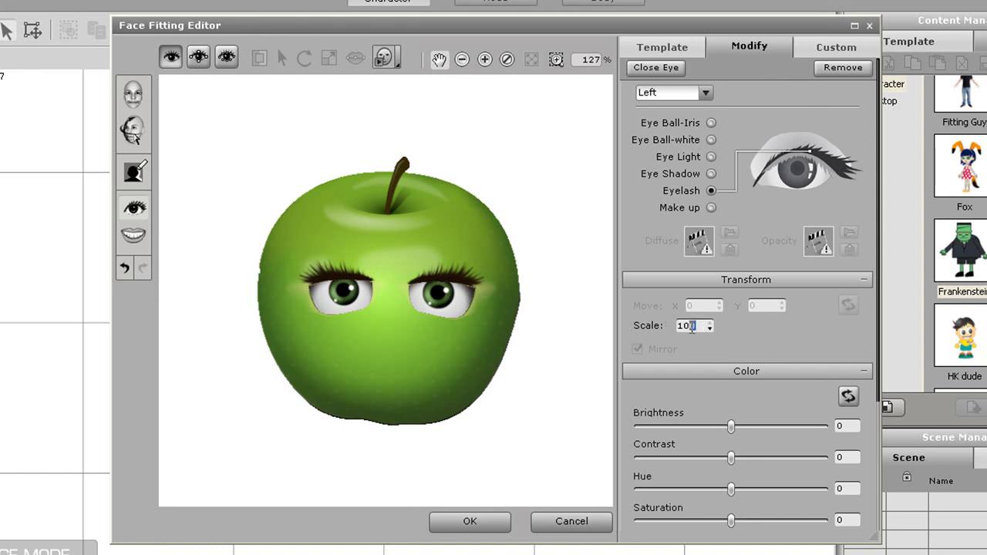
drag(692, 326, 660, 328)
text(0)
key(Return)
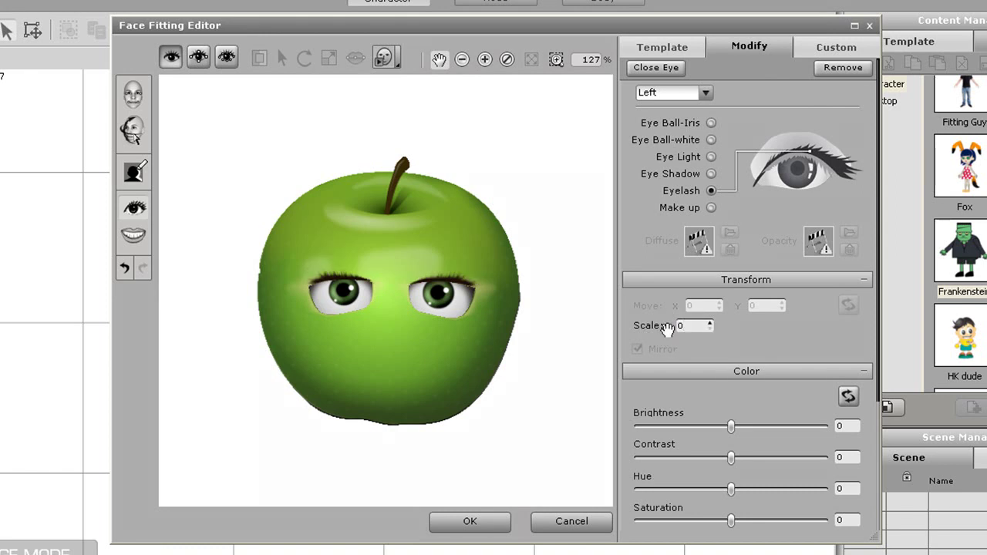
Step: Set the eye makeup to brightness -57 and hue 61 for a dark green tint
click(711, 208)
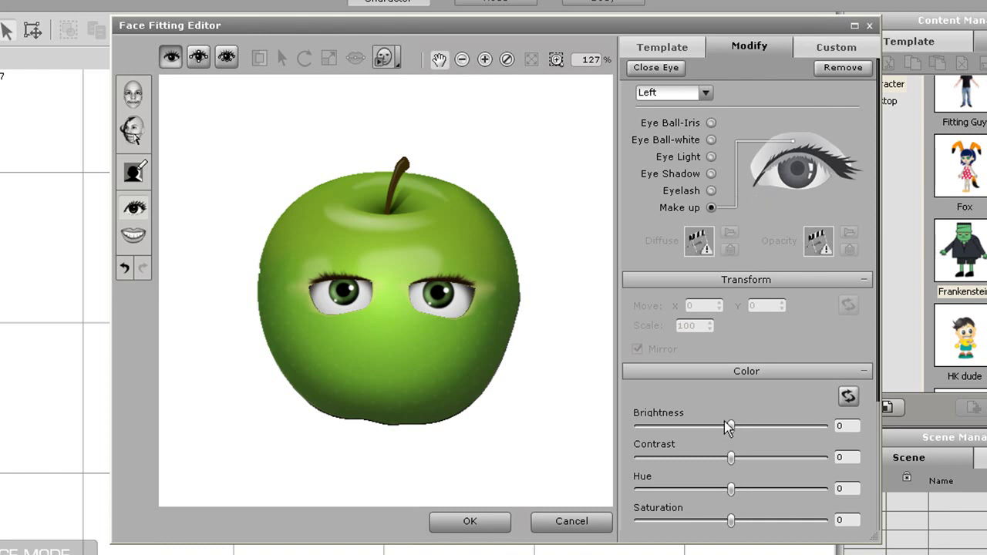
mouse_move(729, 426)
mouse_down()
mouse_move(637, 438)
mouse_move(720, 438)
mouse_move(703, 437)
mouse_up()
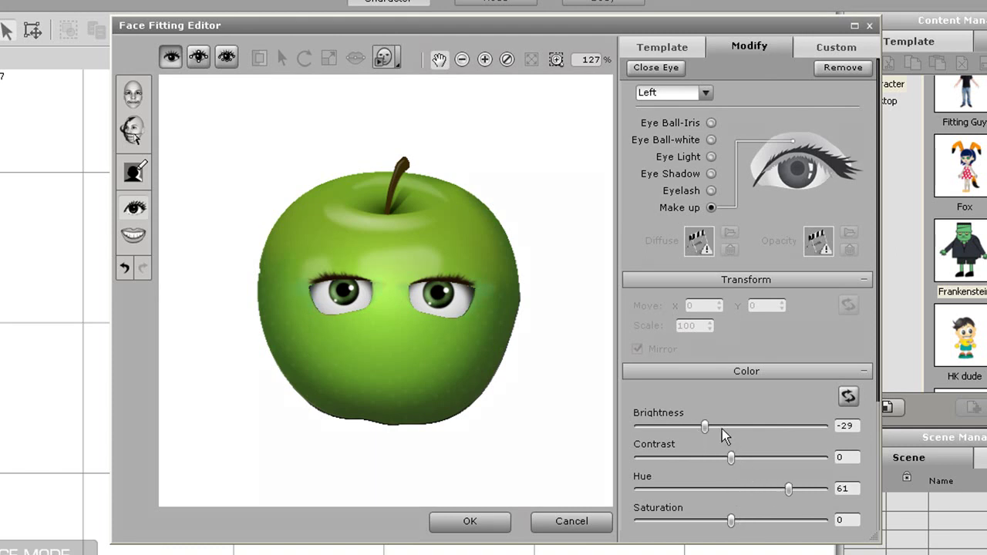
drag(705, 427, 674, 427)
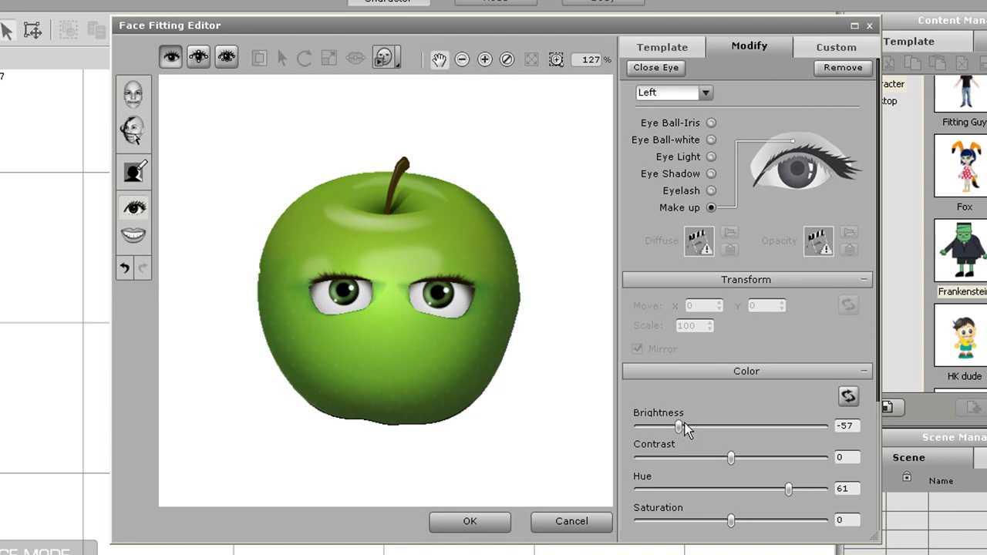
Step: Preview closed eyes, then move the left eye's lower outline point in Fitting Mode, mirrored on the right
click(659, 68)
click(135, 99)
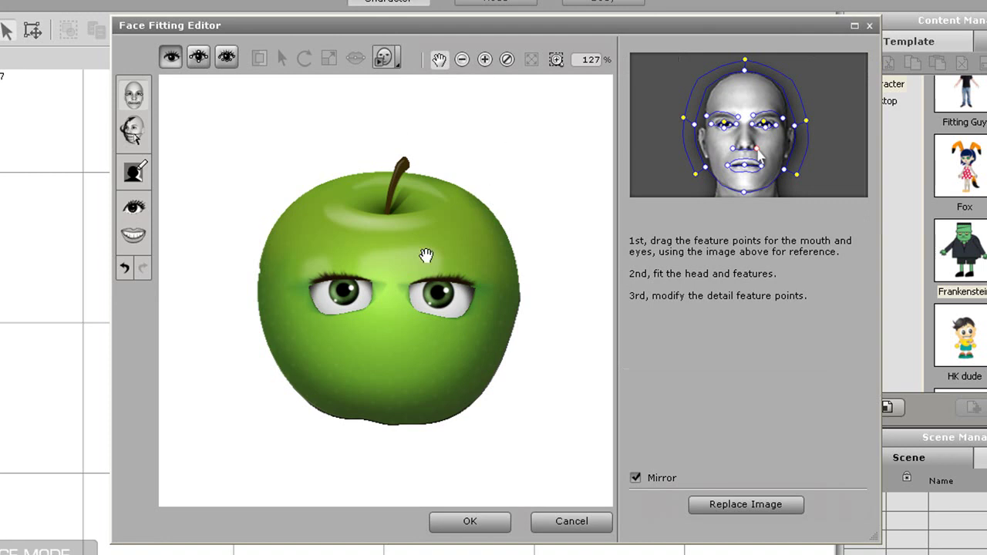
click(226, 57)
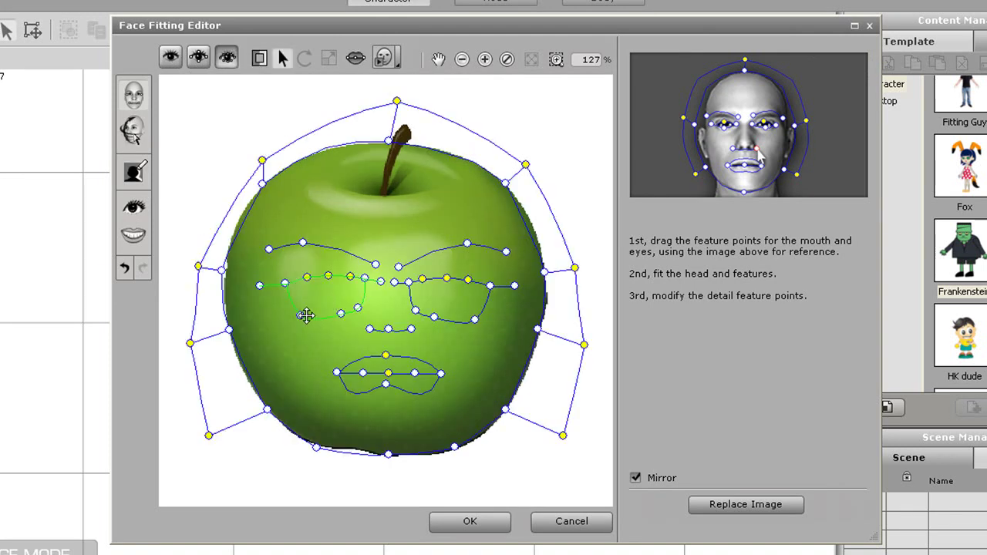
drag(308, 315, 340, 312)
click(340, 314)
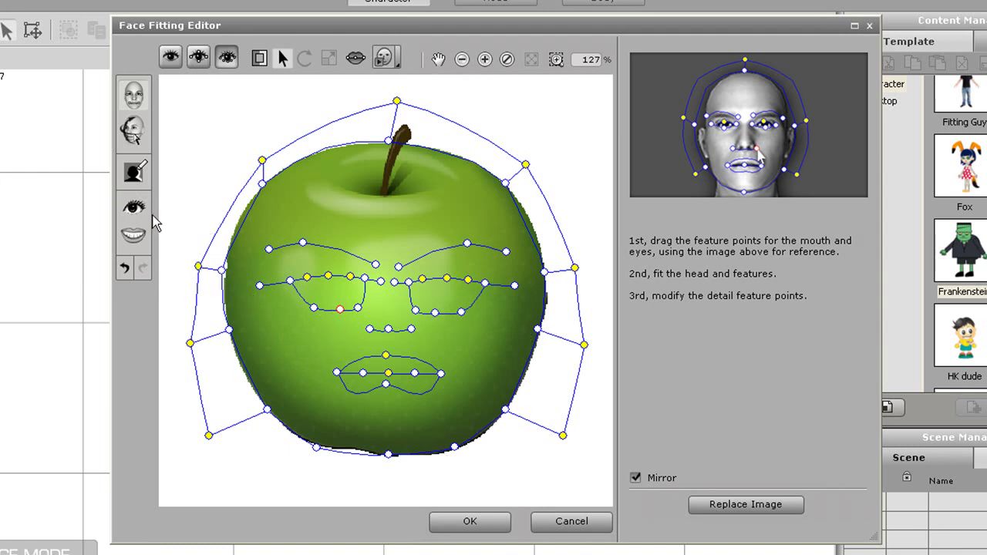
Step: Back in Eye Setting's Modify panel, close the eyes to check the blink, then reopen them
click(134, 204)
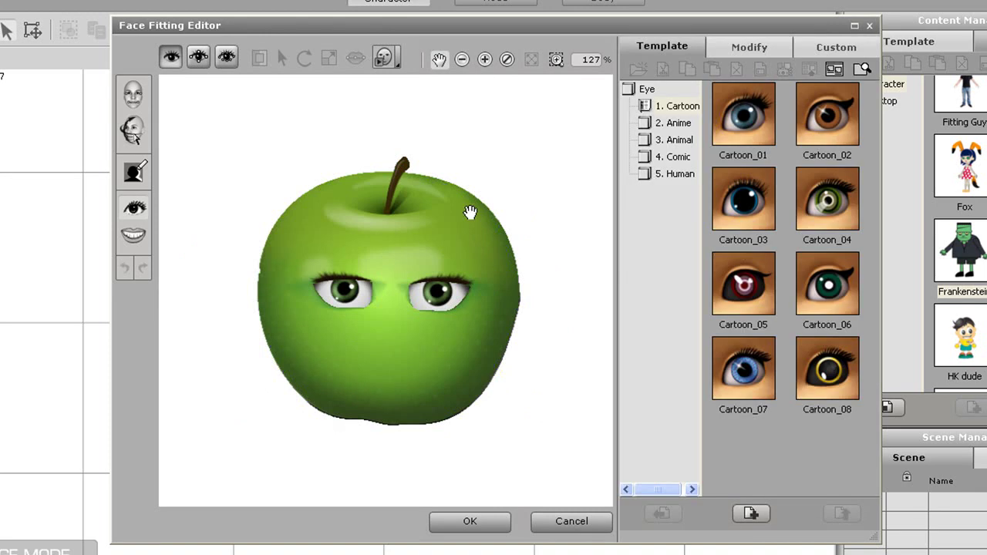
click(740, 50)
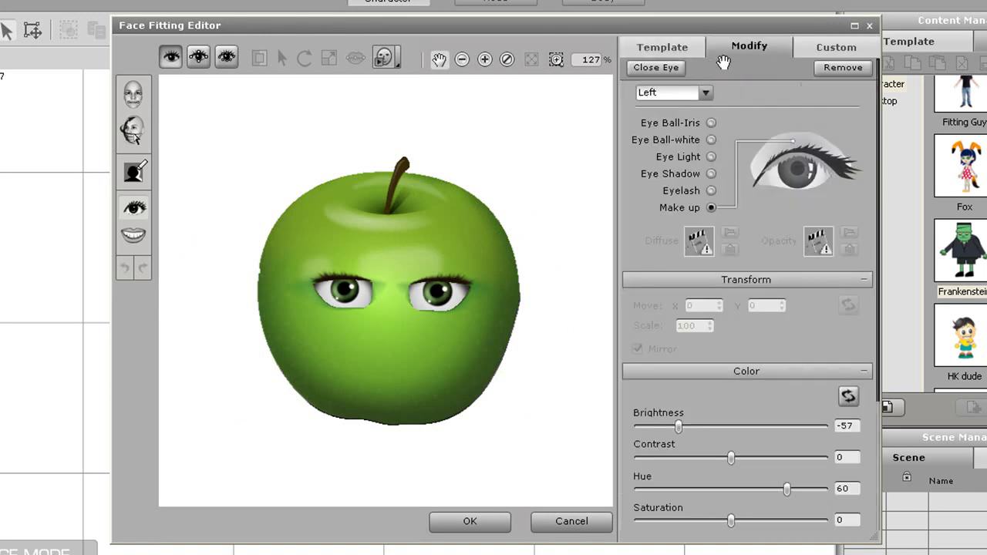
click(652, 68)
click(652, 69)
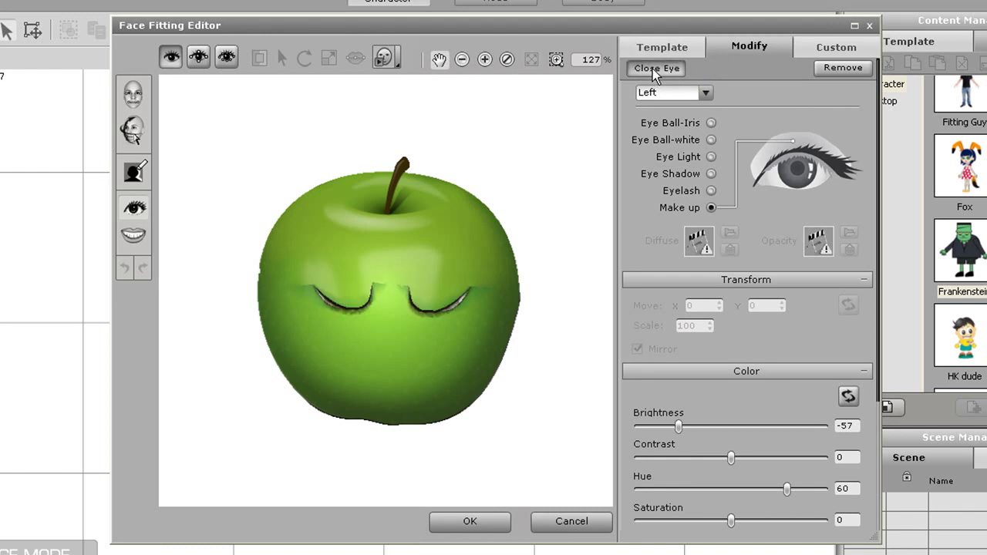
Step: Check the blink once more, then try the 26_Teeth_comic_B and other comic teeth and settle on 03_Teeth_normal
click(652, 69)
click(652, 69)
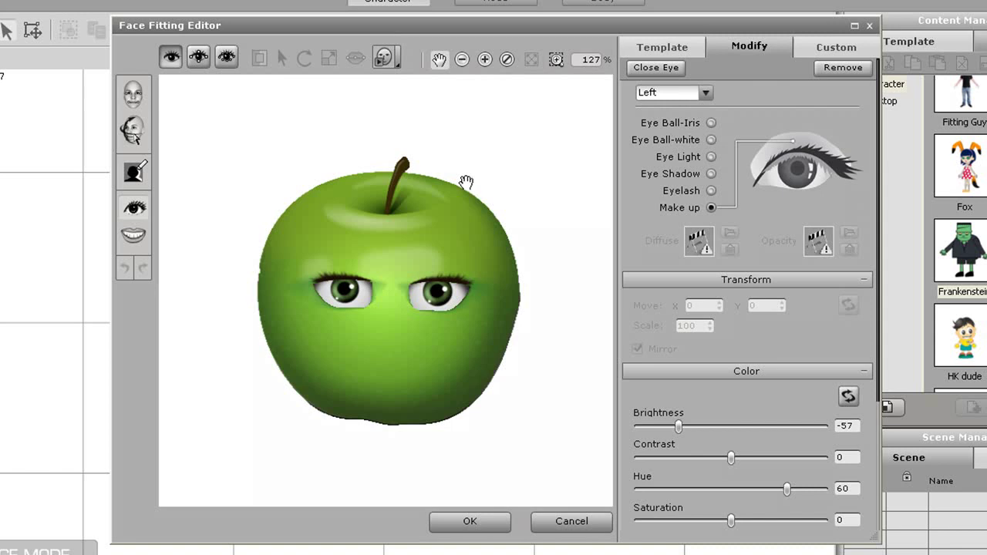
click(129, 238)
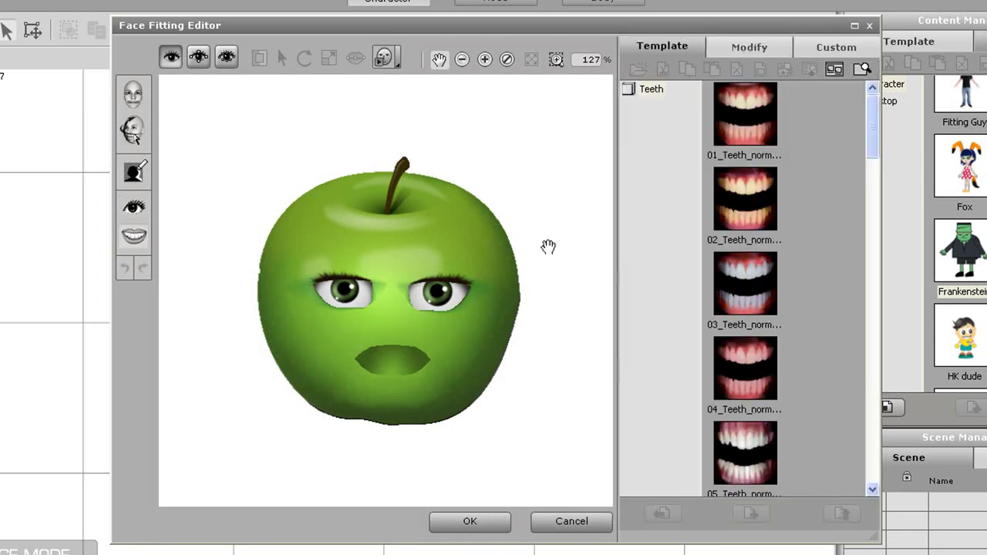
double_click(763, 295)
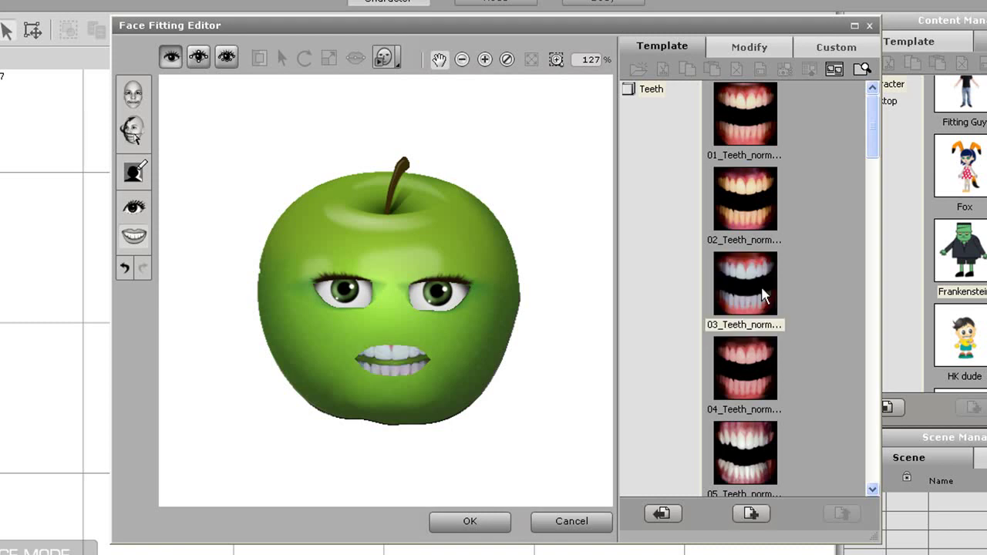
drag(873, 127, 868, 433)
double_click(751, 219)
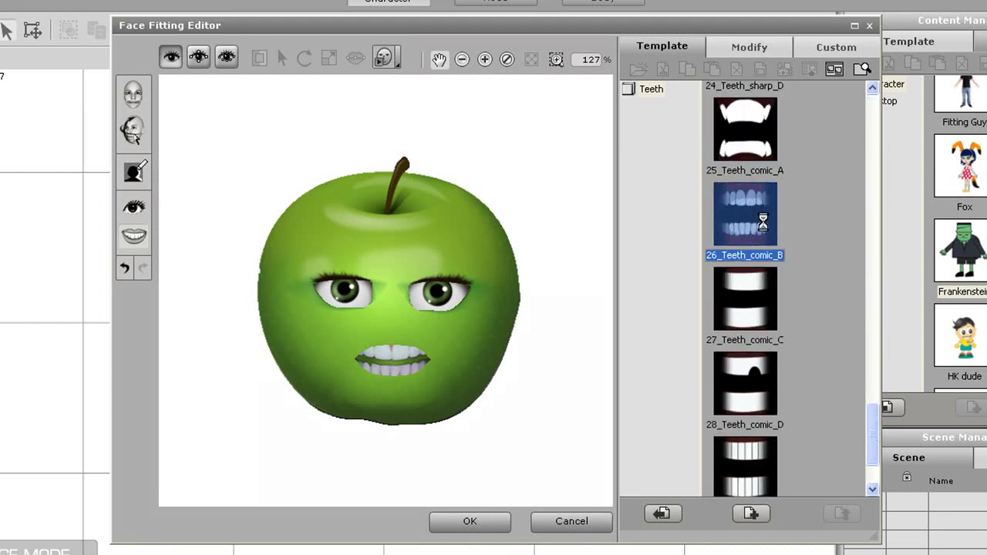
double_click(741, 456)
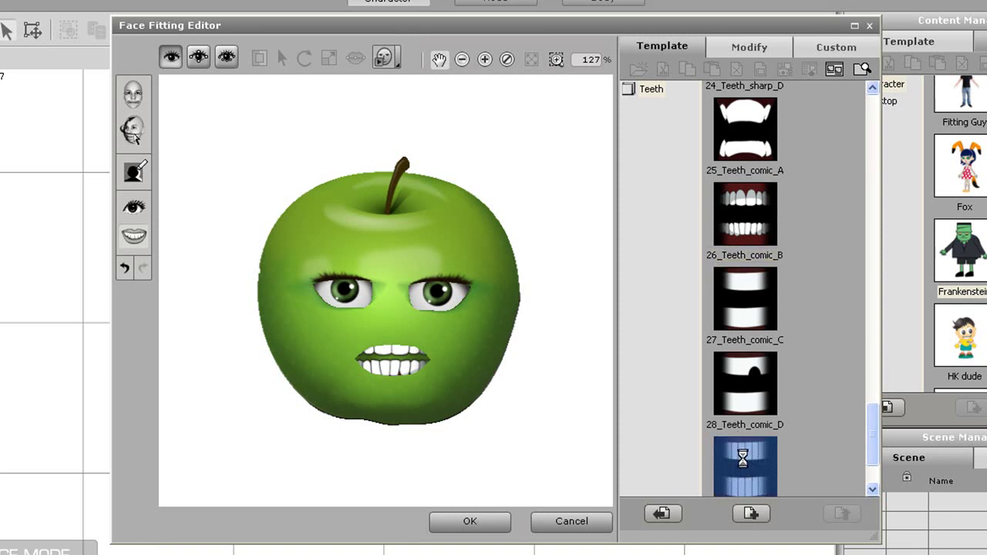
drag(872, 414, 912, 116)
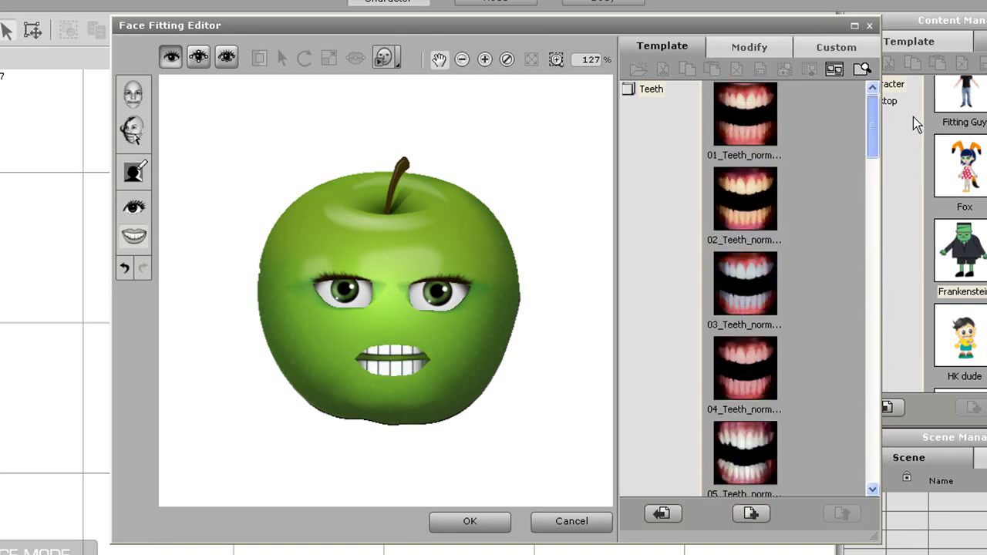
double_click(756, 295)
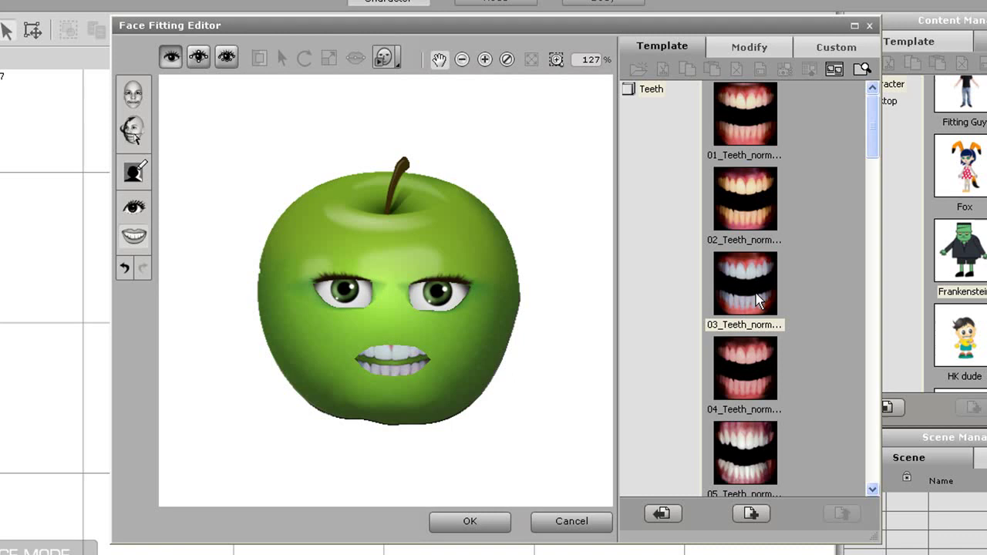
Step: Darken the throat inside the mouth to brightness -37, then open the face calibration dropdown
click(748, 46)
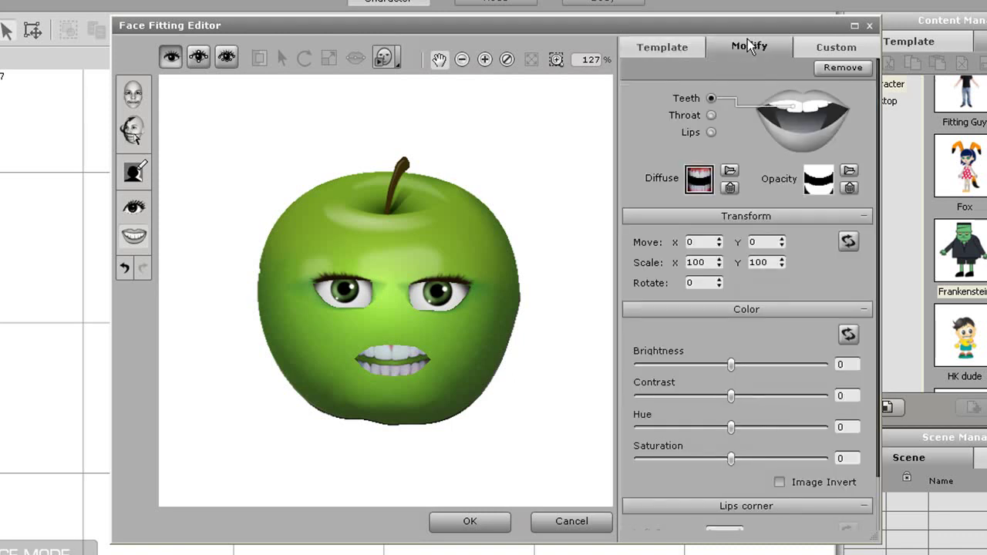
click(711, 115)
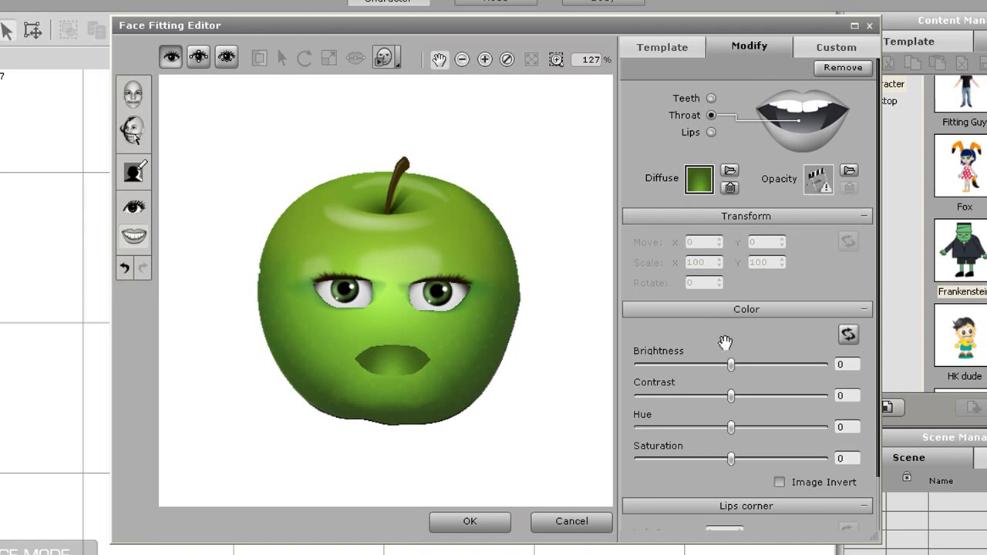
drag(730, 367, 699, 366)
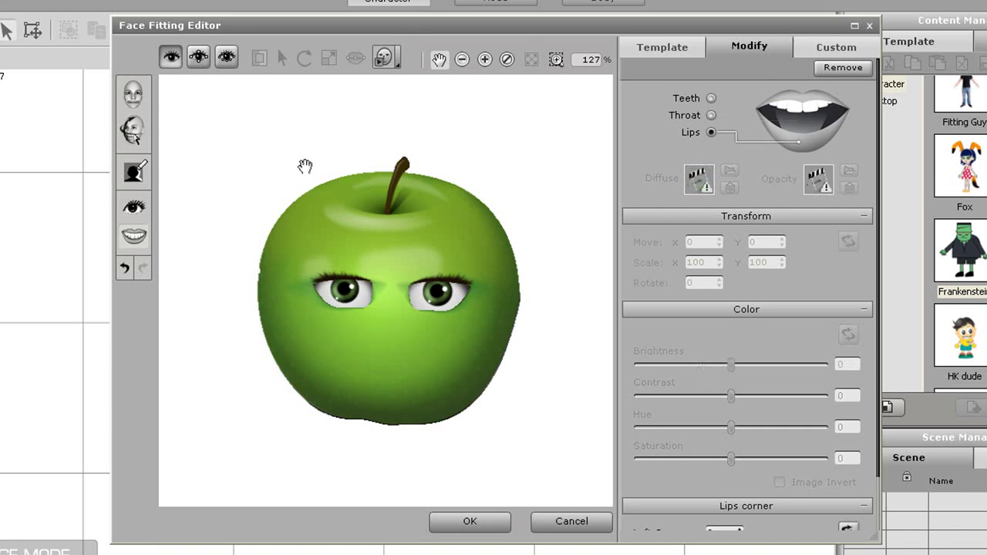
click(398, 60)
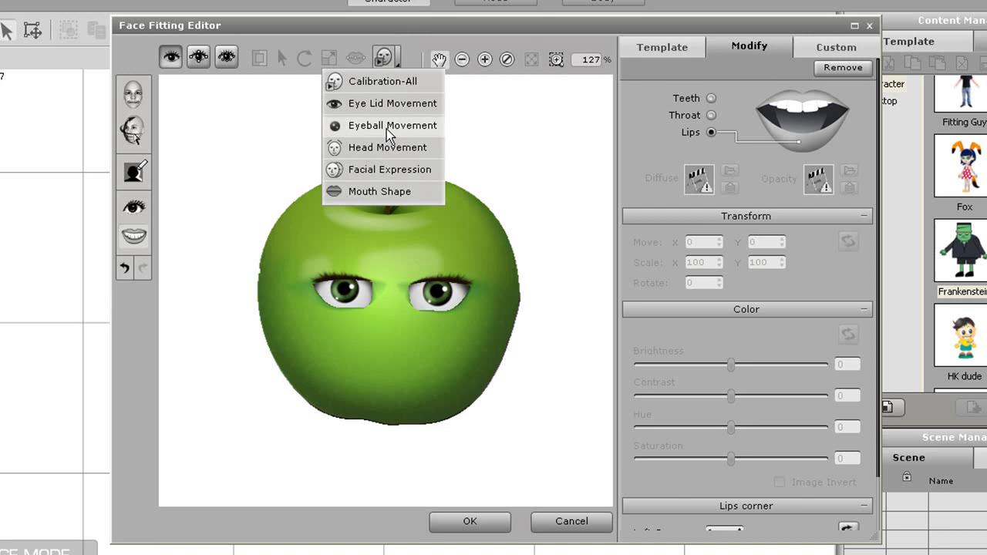
Step: Calibrate all facial features at once and accept the apple's face fitting
click(386, 81)
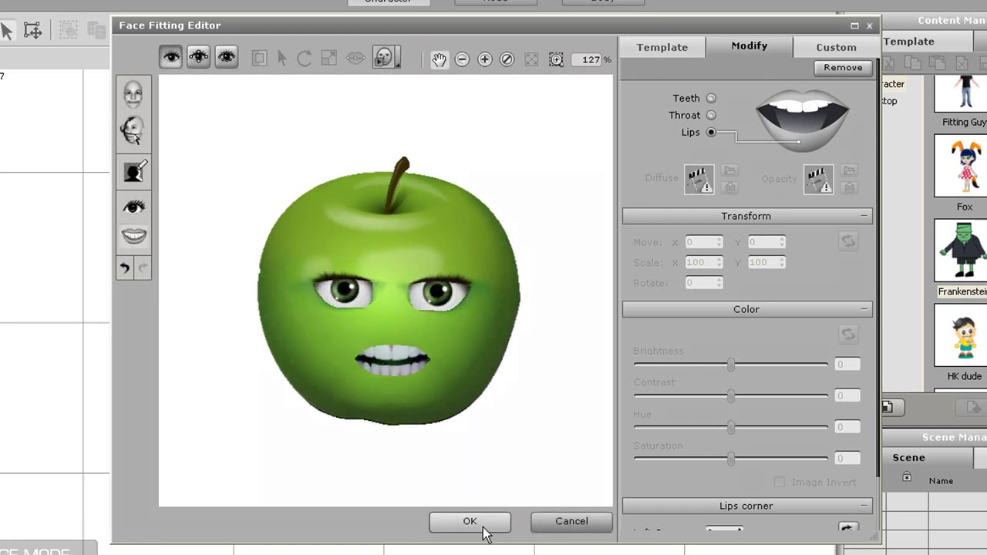
click(485, 524)
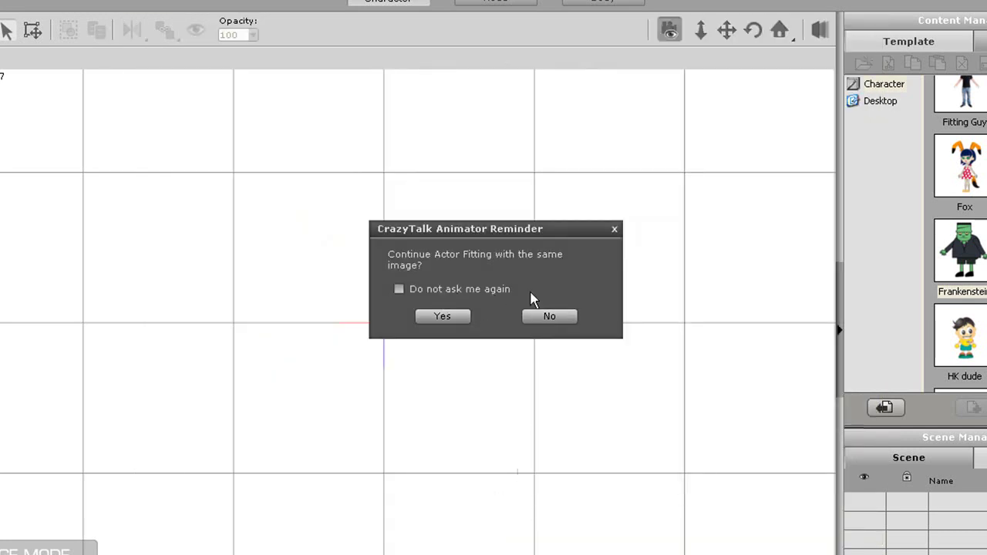
Step: Decline refitting, enlarge the apple actor, and preview its face with the 4_Attractive profile
click(549, 318)
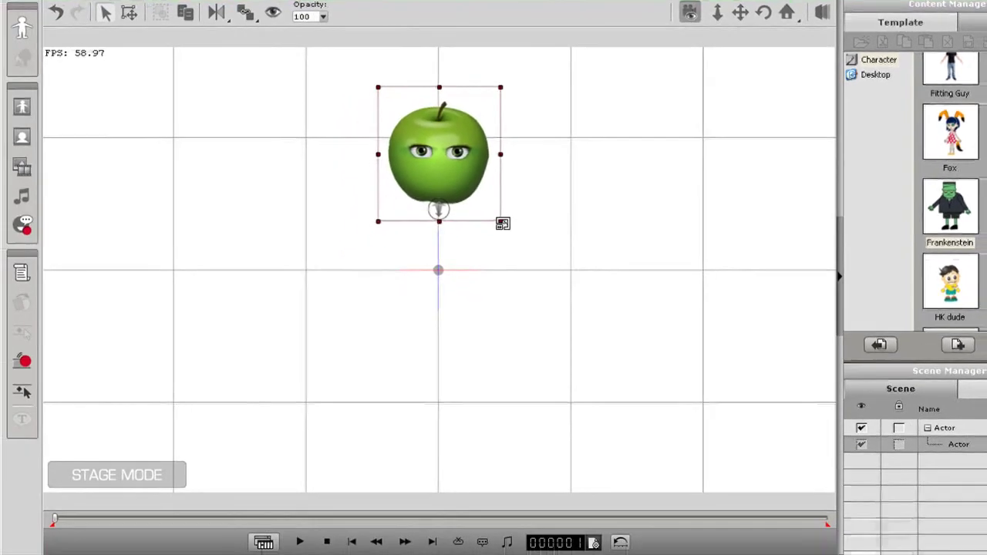
drag(471, 257, 475, 346)
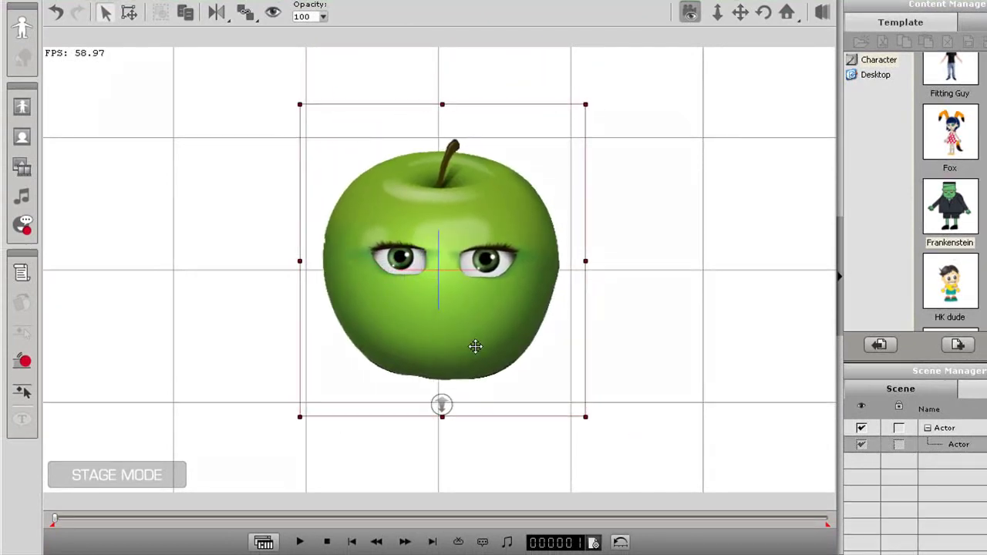
click(22, 361)
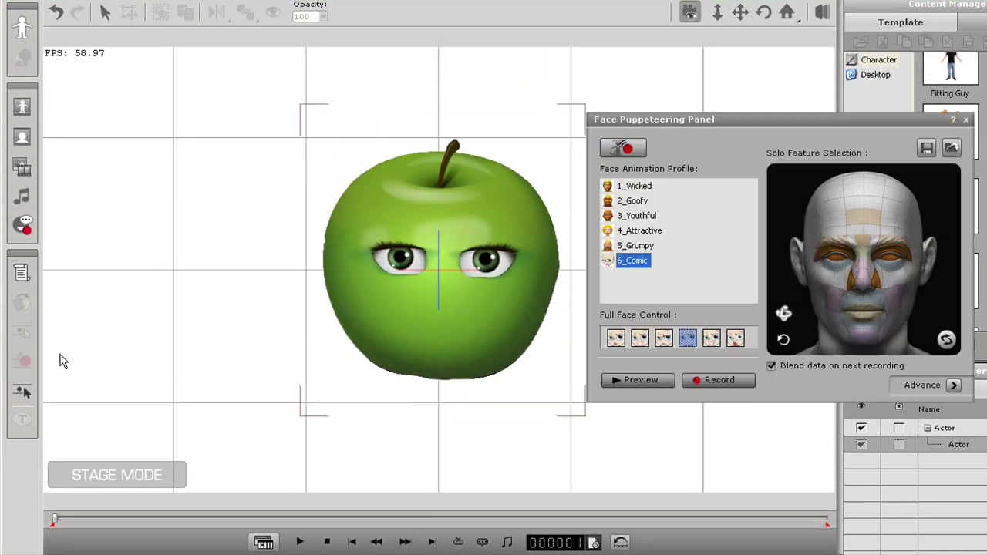
click(639, 230)
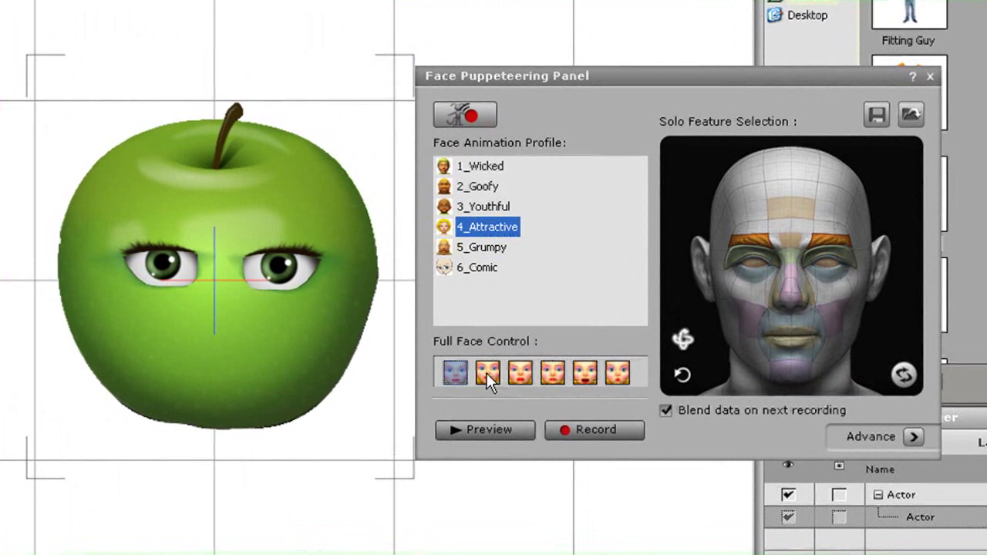
click(639, 337)
click(489, 429)
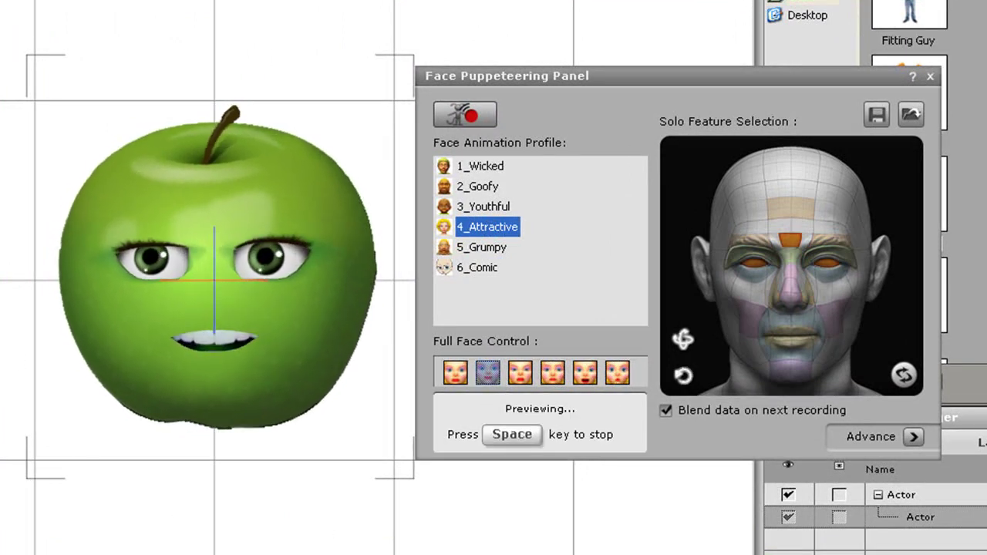
key(space)
Step: Preview the apple's face animating with the 2_Goofy profile
click(478, 186)
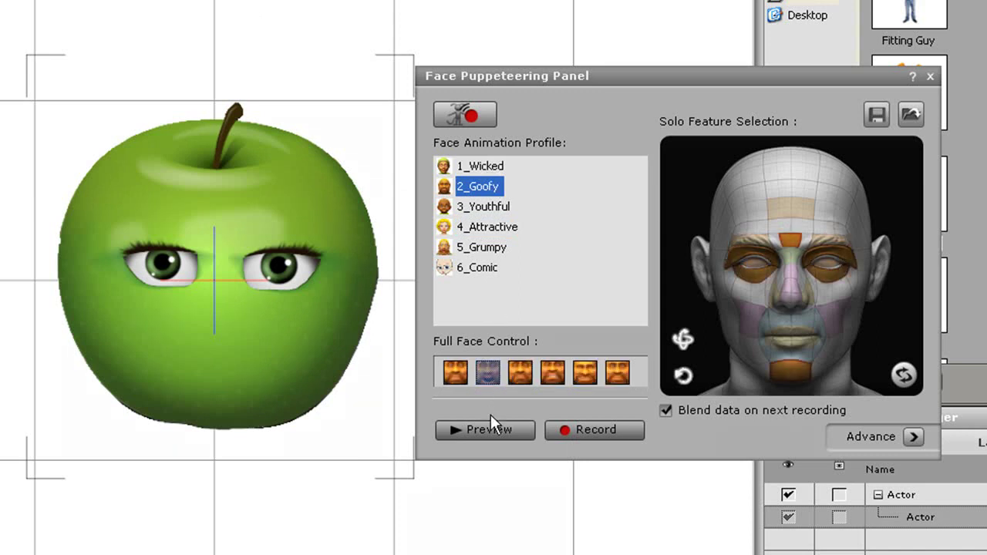
click(491, 426)
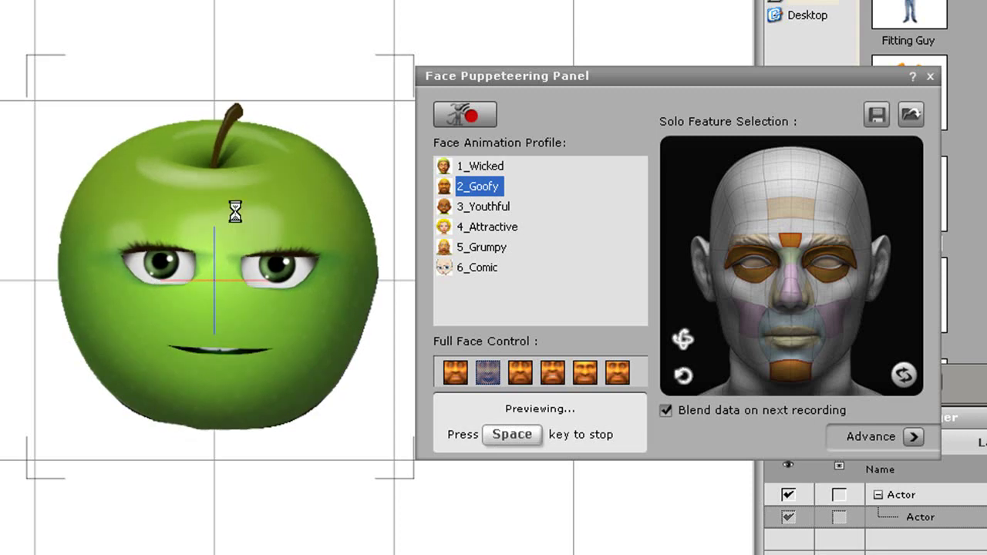
key(space)
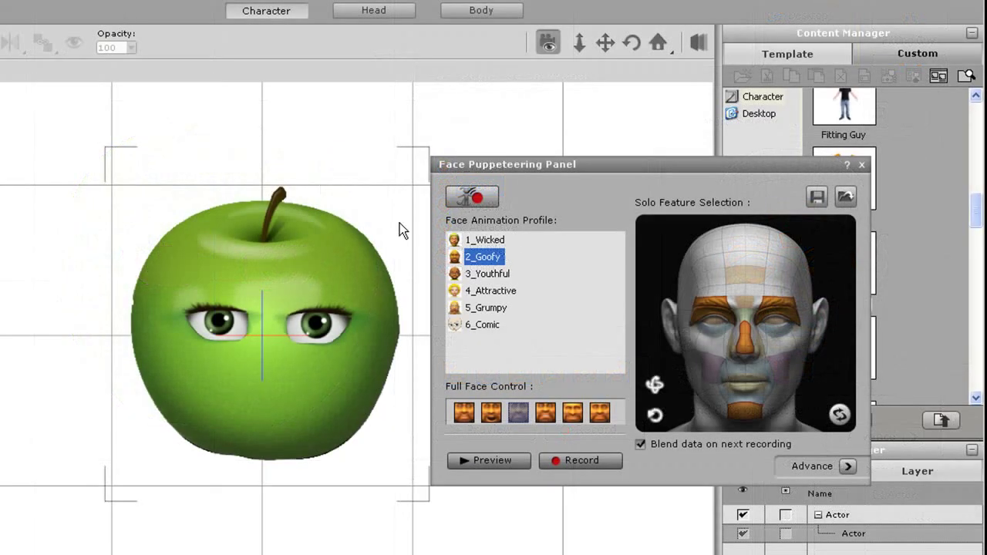
Step: Close the puppeteering panel and add the apple face to the Head library as 'Apple Head 1'
click(862, 164)
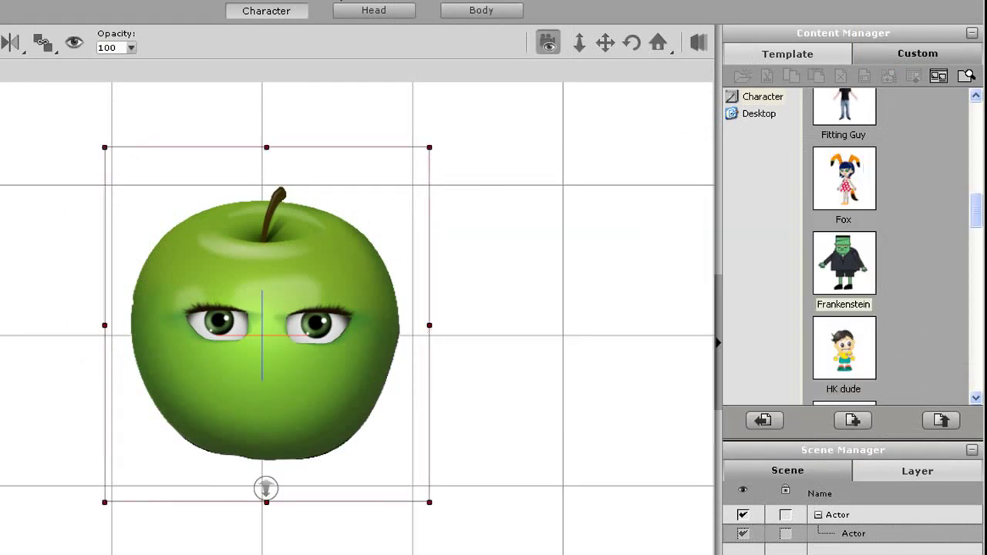
click(373, 11)
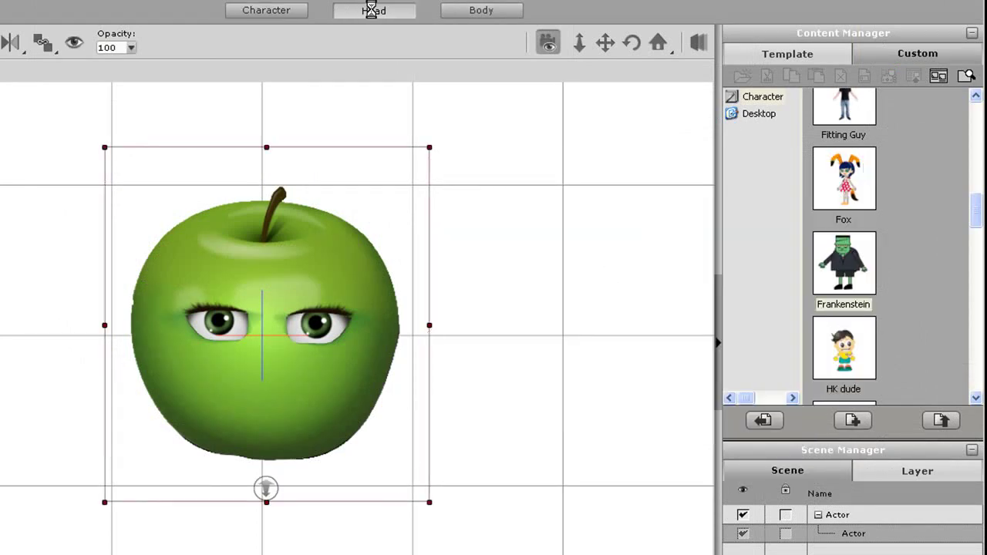
click(854, 420)
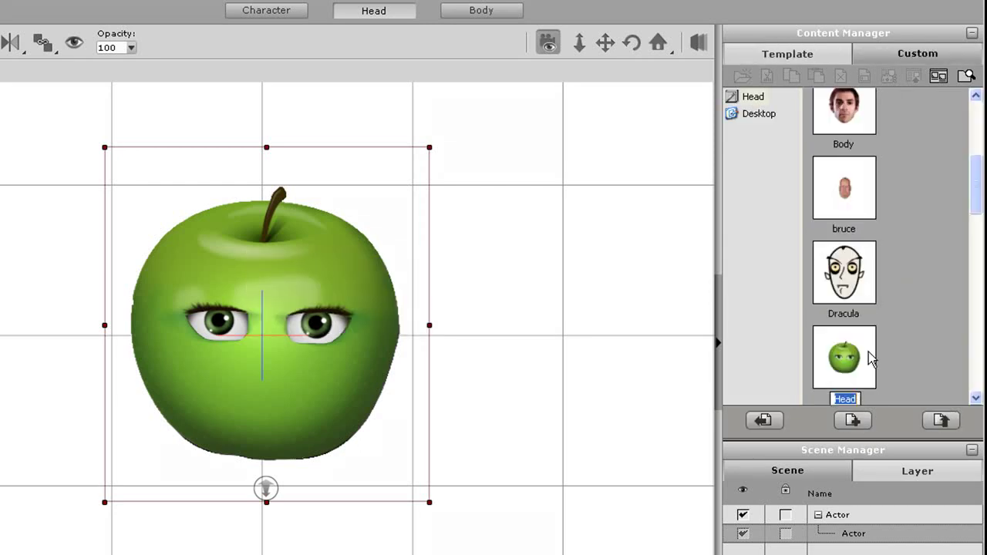
text(Appl)
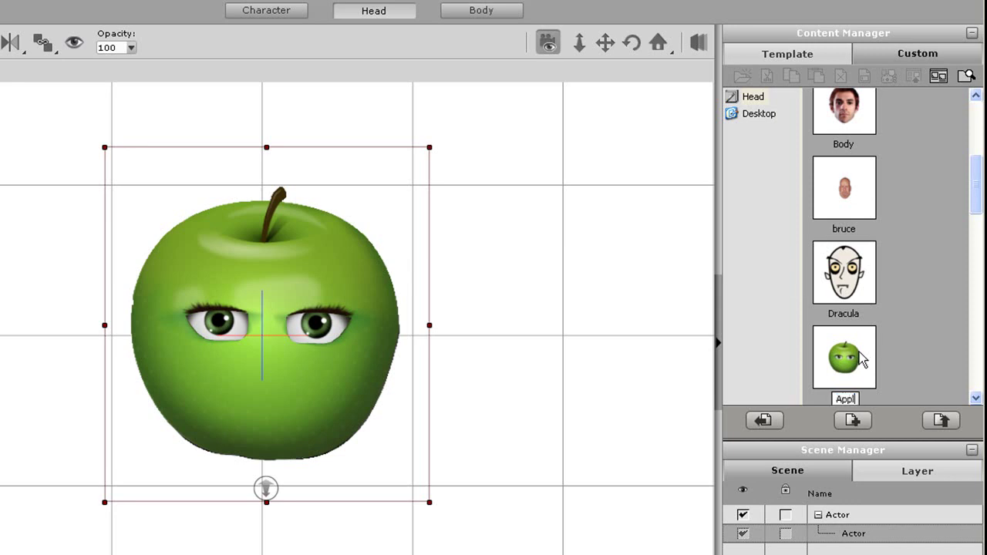
text(e Head 1)
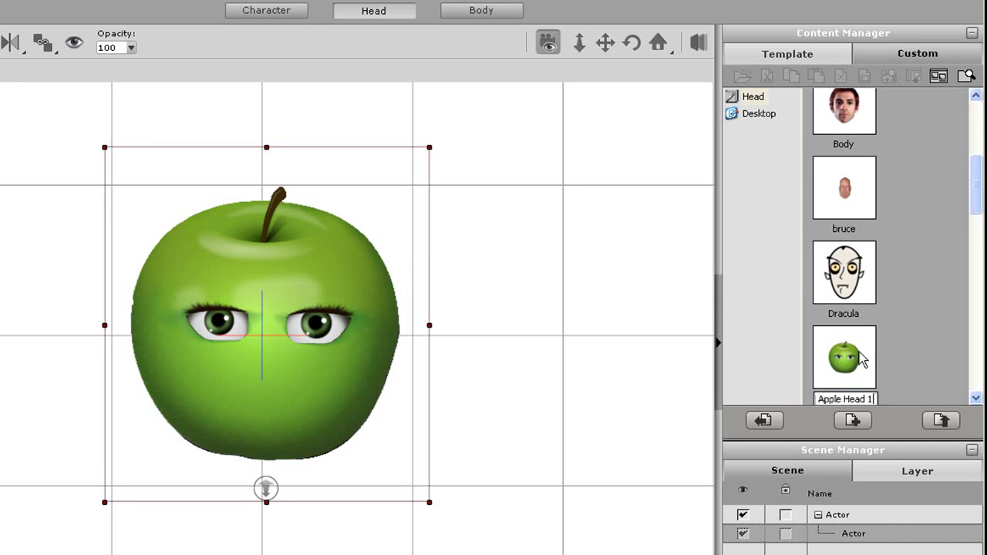
key(Return)
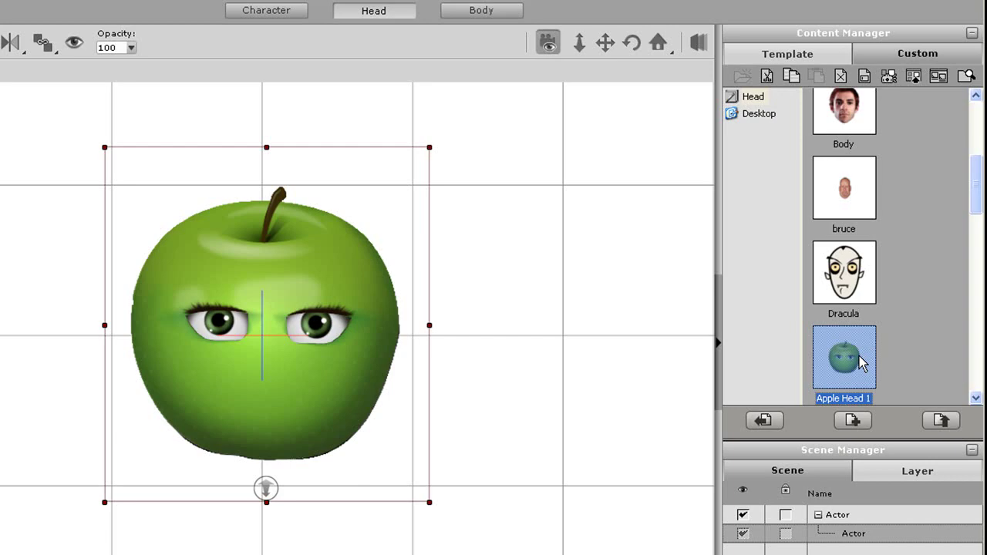